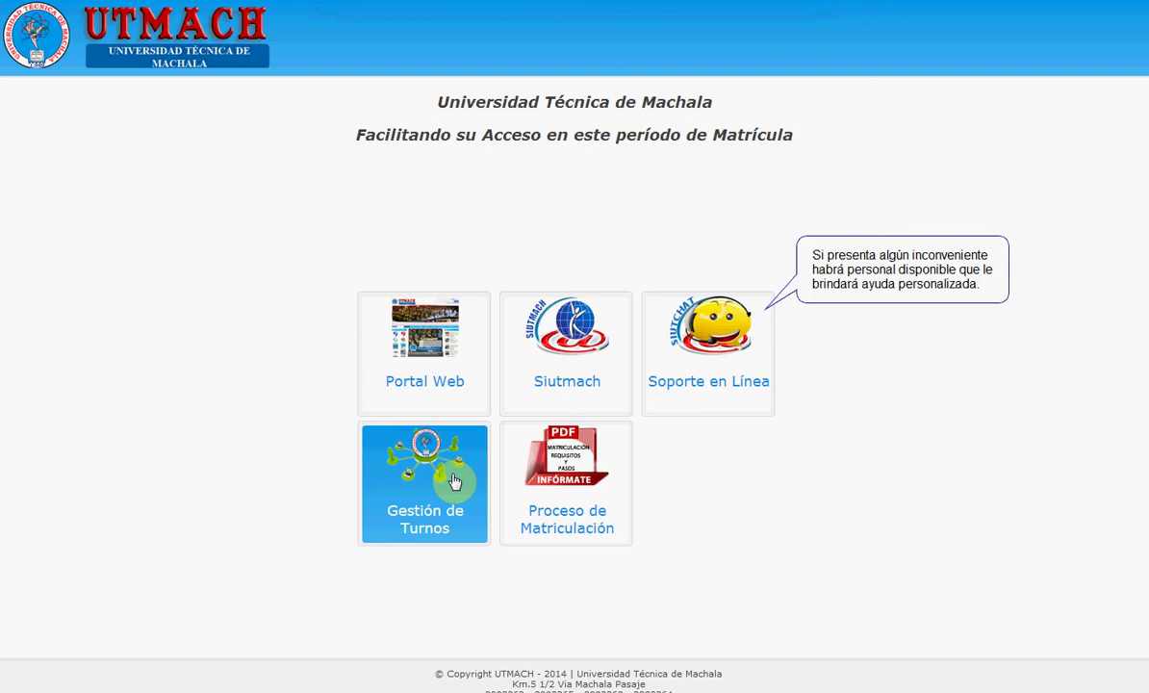
- Open Siutmach, sign in with the student's login and password, and dismiss the browser's offer to save the password
mouse_move(555, 478)
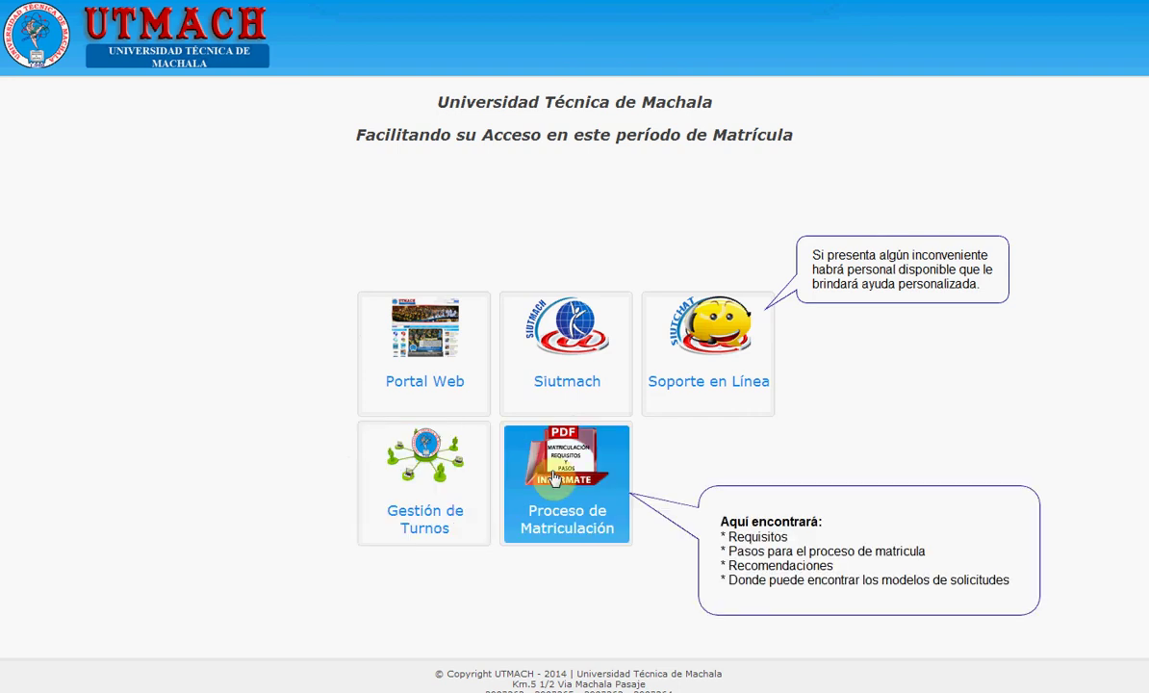
left_click(556, 366)
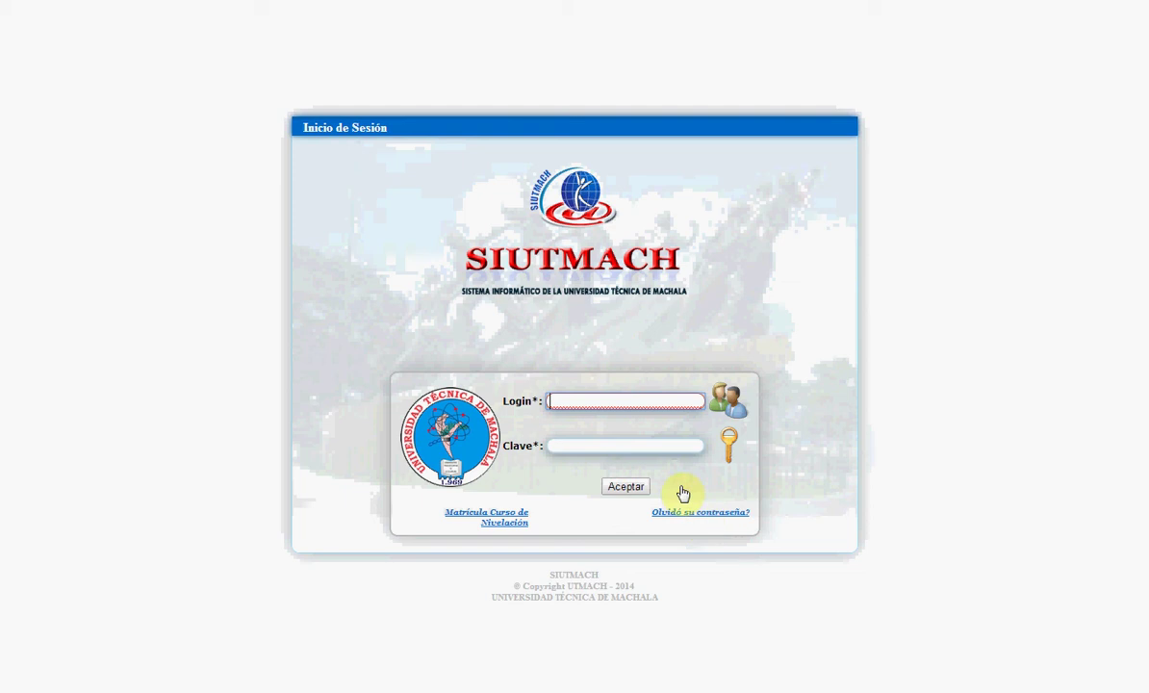
type("XXXXX")
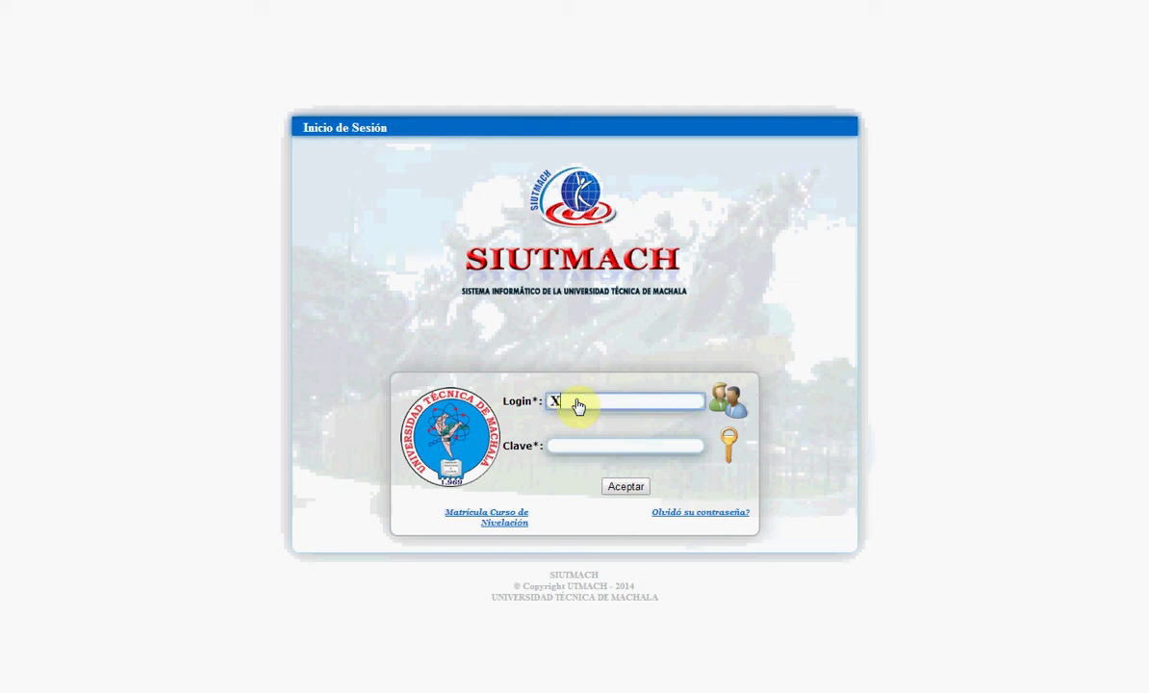
type("XXXX")
key("Tab")
type("••••••••")
left_click(635, 487)
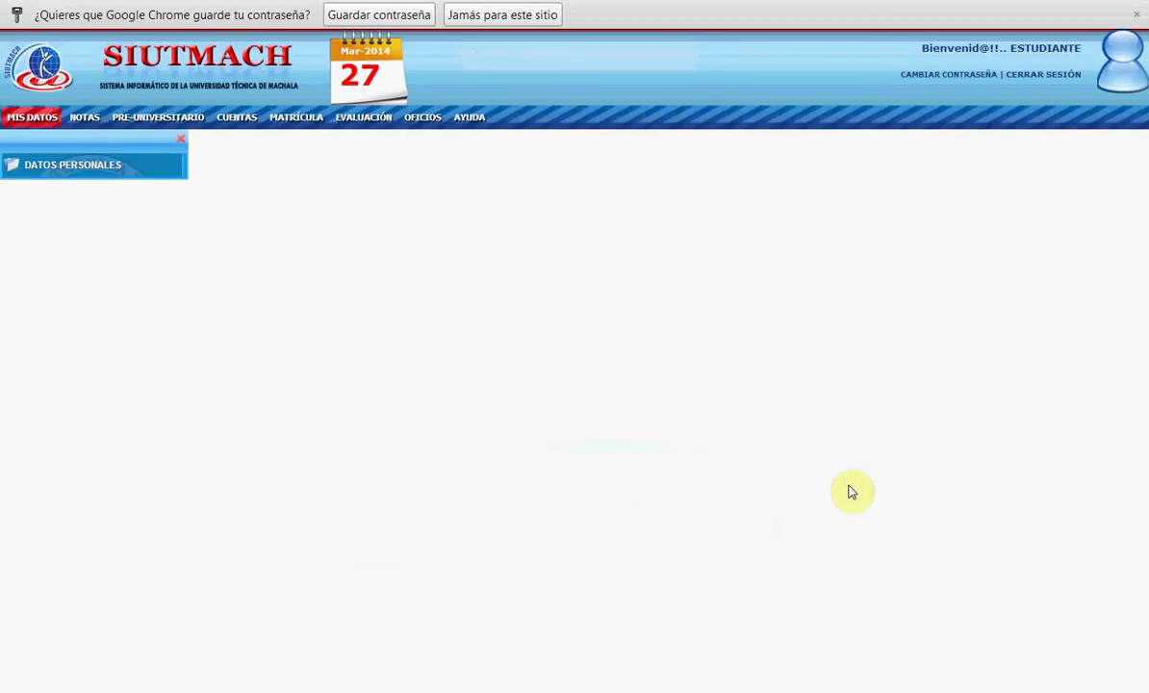
left_click(1138, 13)
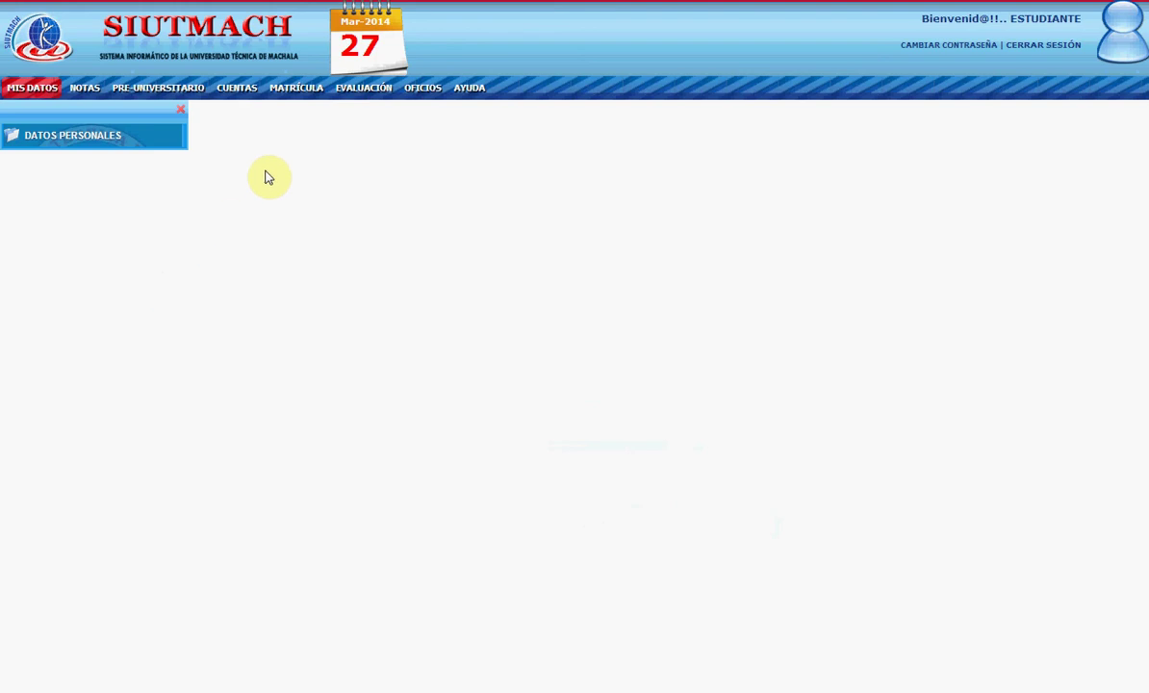
- Open self-registration under Matrícula Crédito 2010-2012 and start managing enrollment for the Secretariado Ejecutivo Computarizado program
left_click(303, 92)
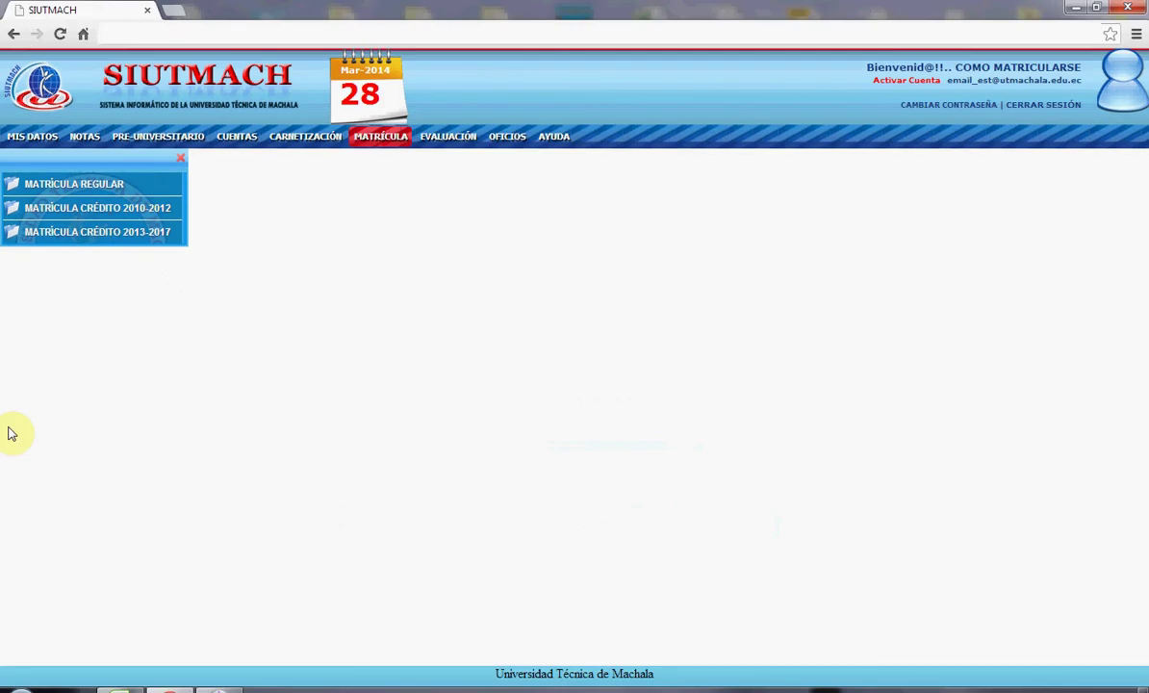
left_click(103, 214)
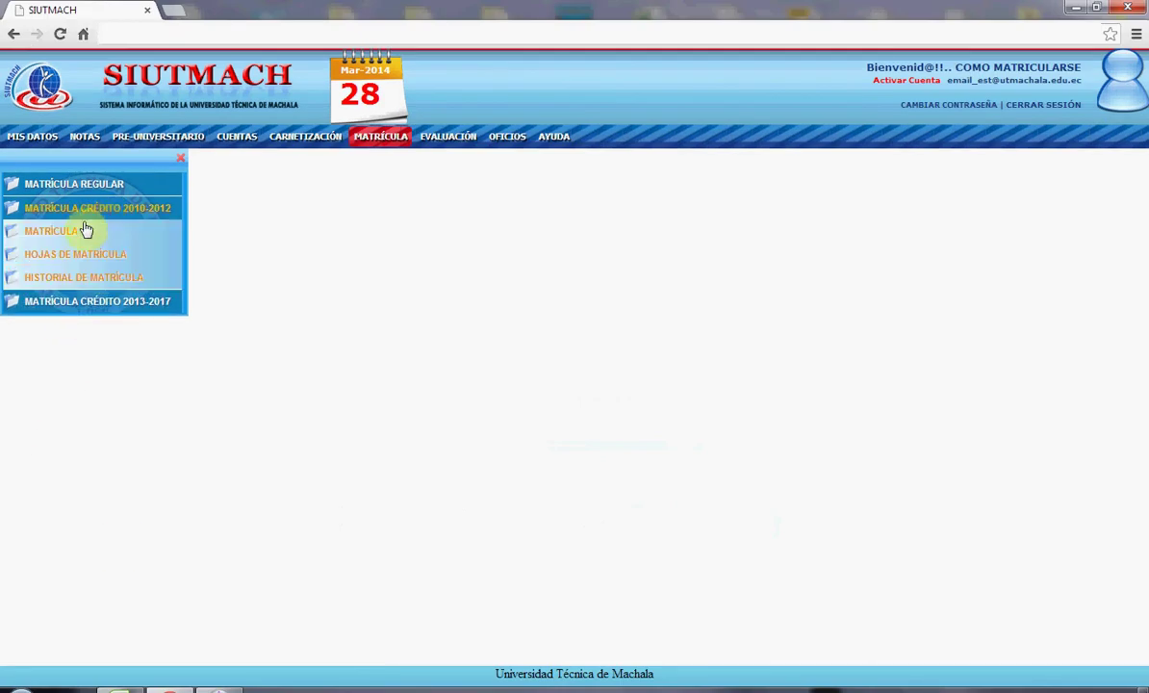
left_click(69, 236)
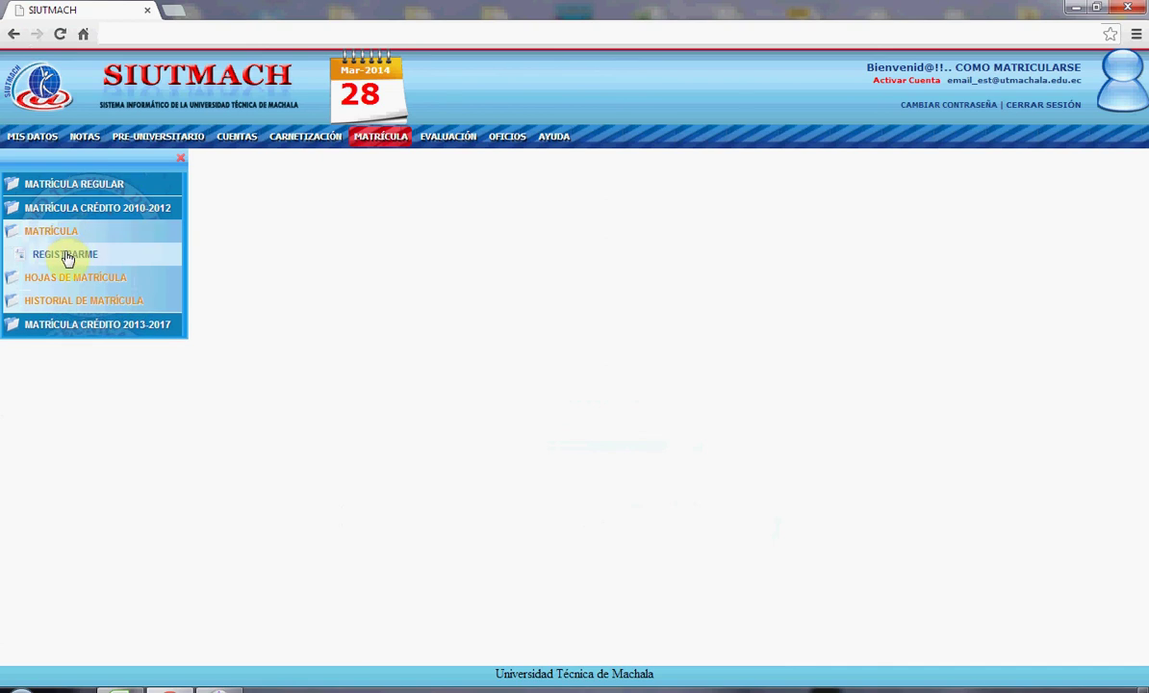
left_click(65, 255)
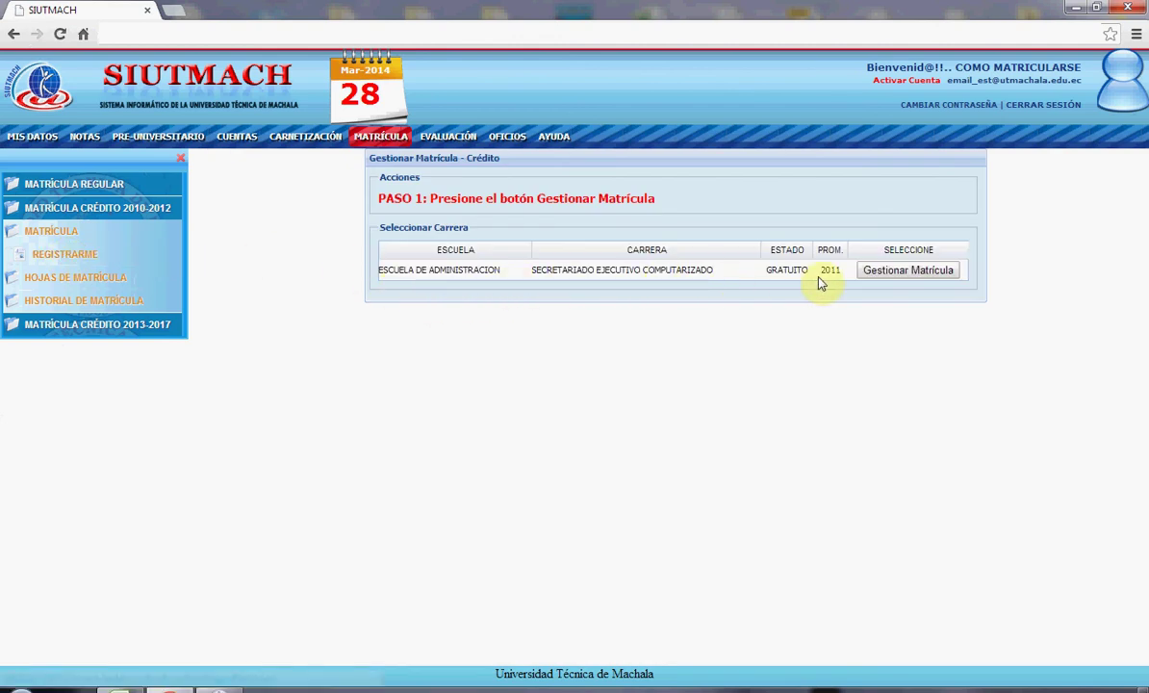
left_click(934, 274)
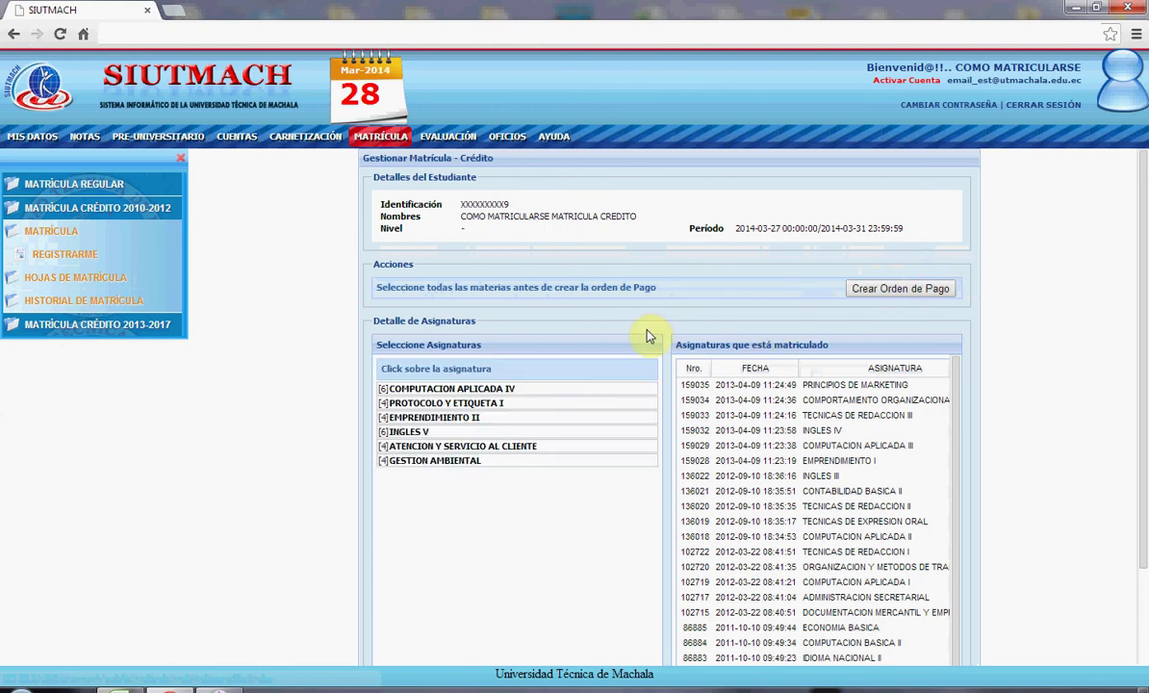
- Enroll in Computacion Aplicada IV, choosing course Sexto Paralelo "A" Seccion "Nocturna" and the Monday 18:45-22:45 schedule of 01 Octubre-2013
left_click(501, 388)
left_click(806, 364)
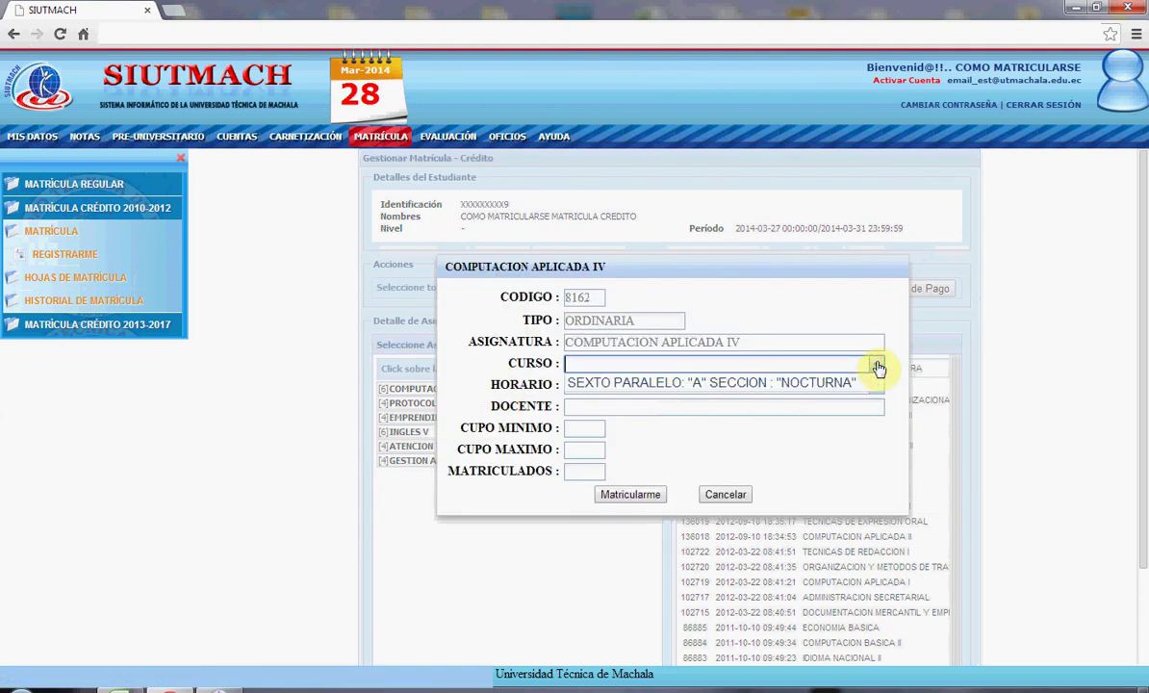
left_click(853, 384)
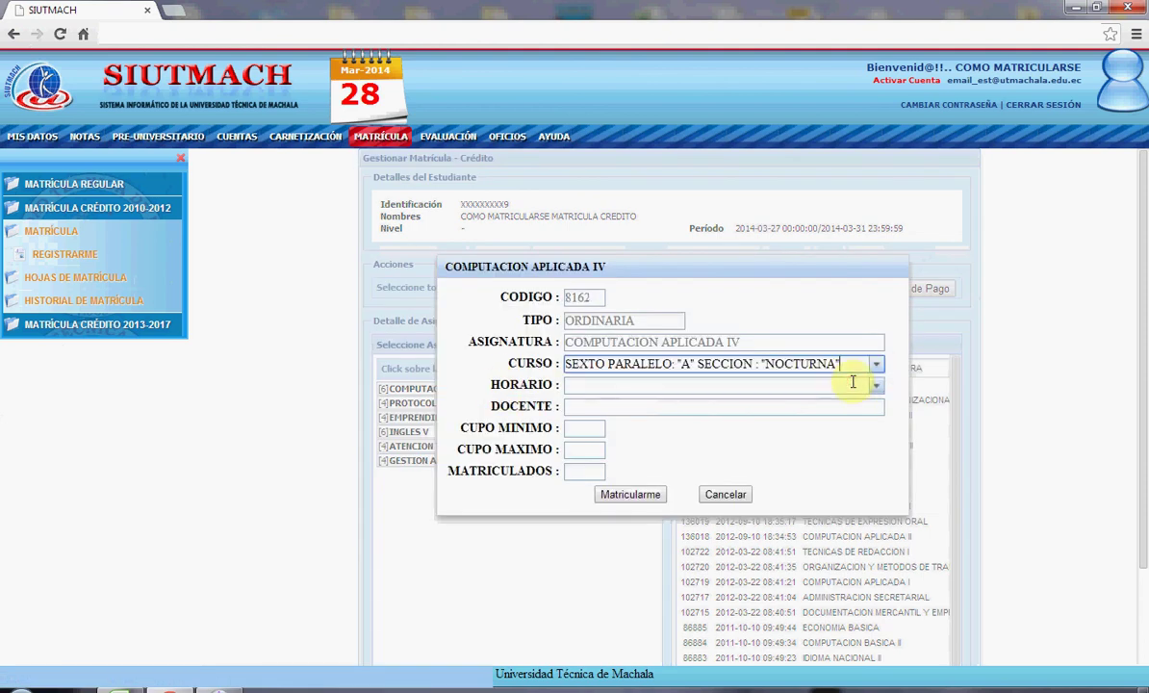
left_click(876, 387)
left_click(861, 404)
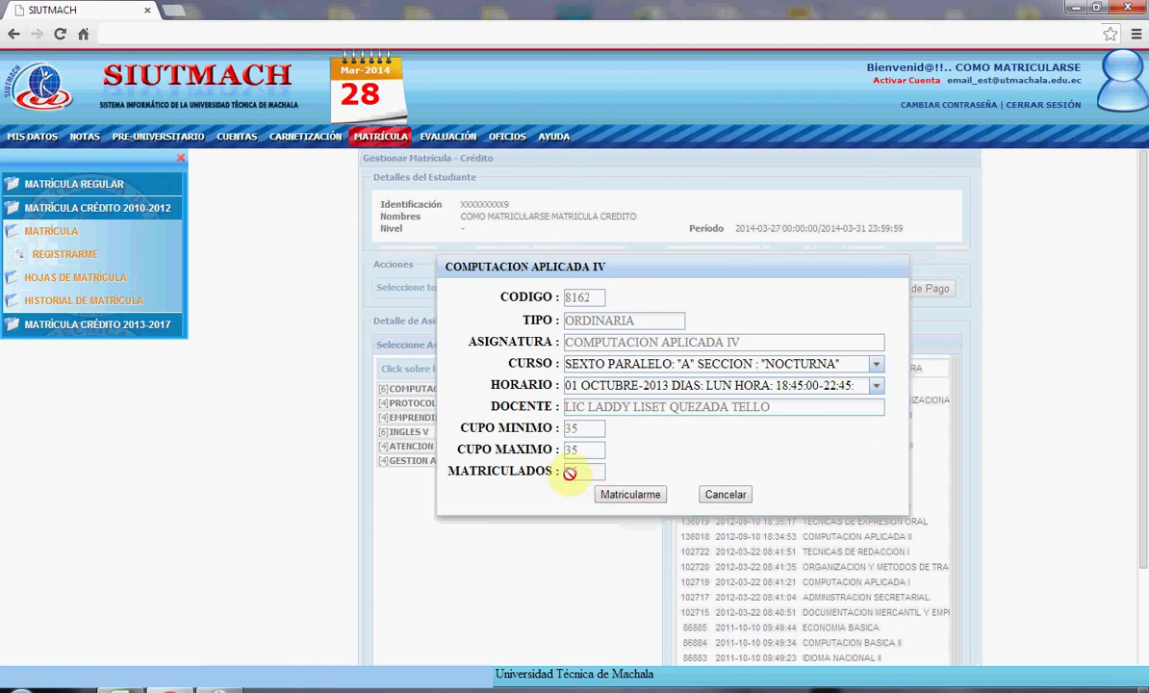
left_click_drag(452, 471, 561, 471)
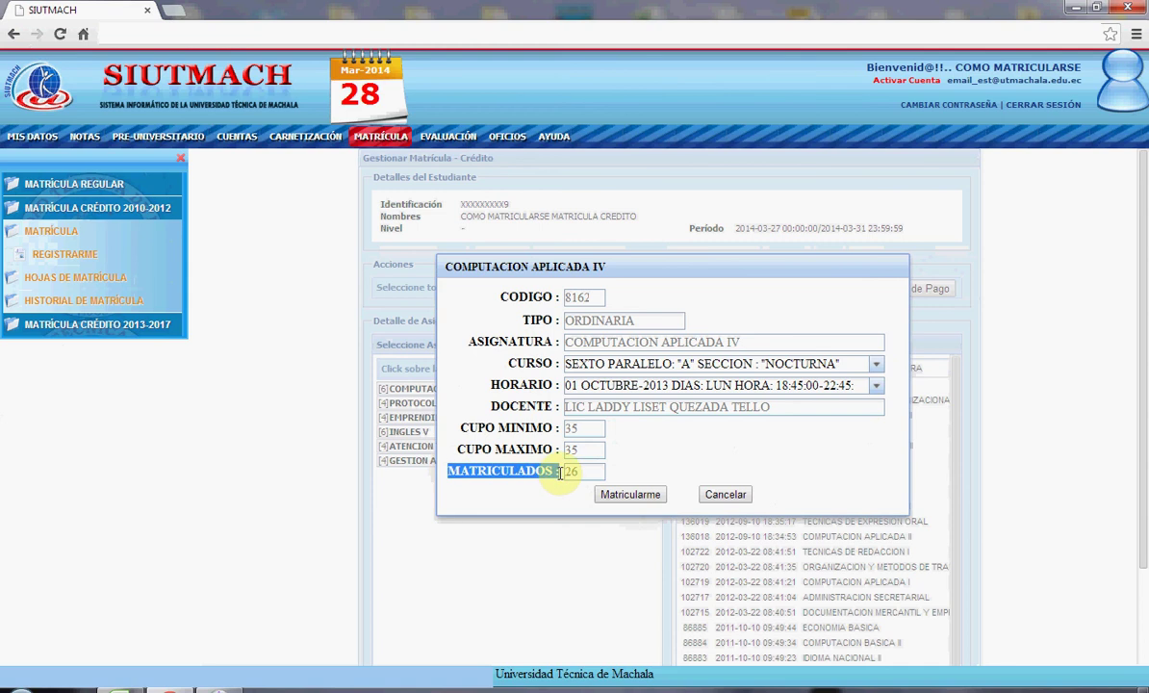
left_click(631, 493)
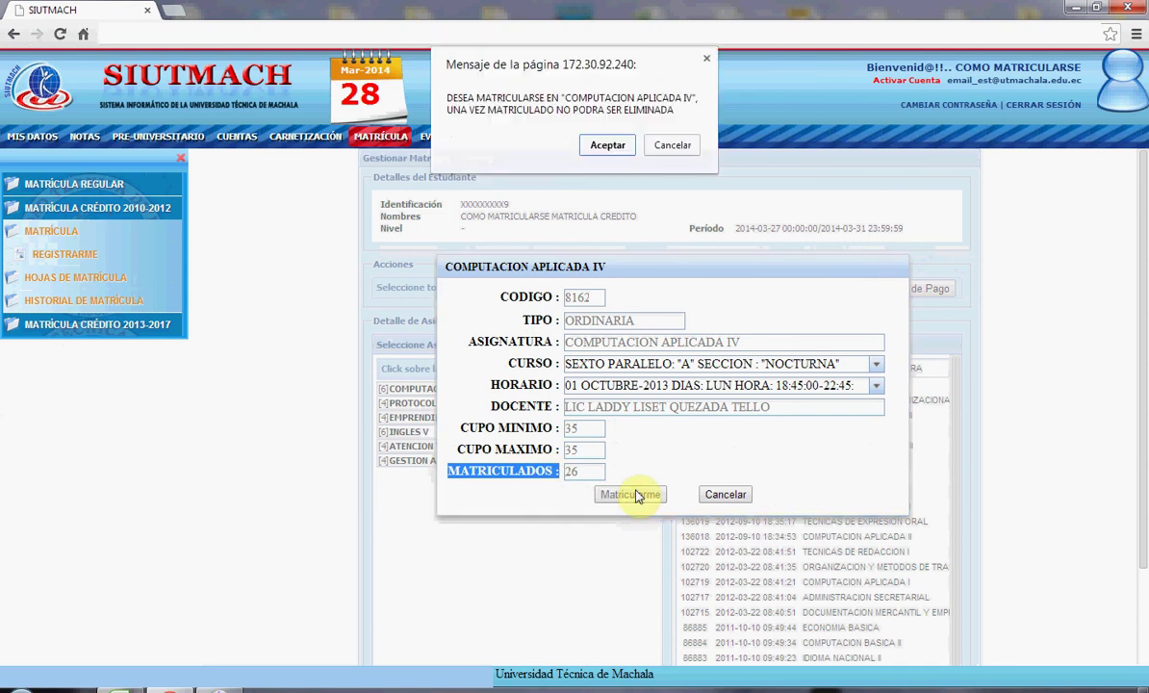
left_click(606, 143)
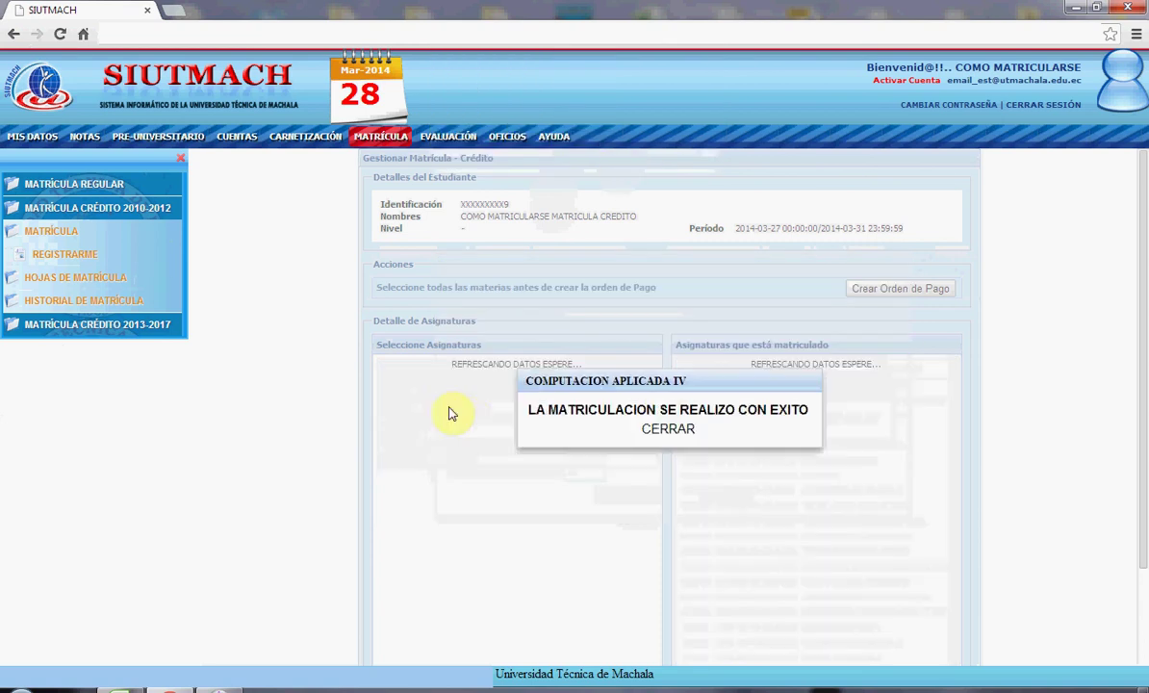
left_click(667, 428)
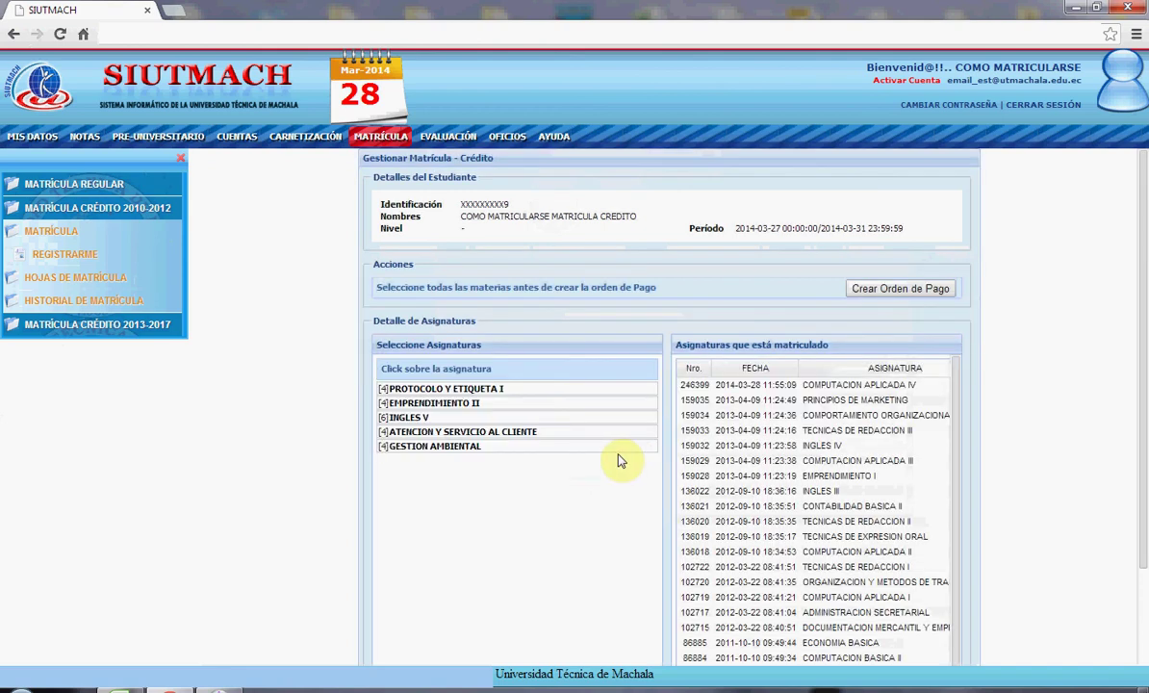
- Enroll in Protocolo y Etiqueta I, choosing course Sexto Paralelo "A" Seccion "Nocturna" and the Thursday 17:15-21:15 schedule of 01 Octubre-2013
left_click(491, 388)
left_click(874, 365)
left_click(852, 383)
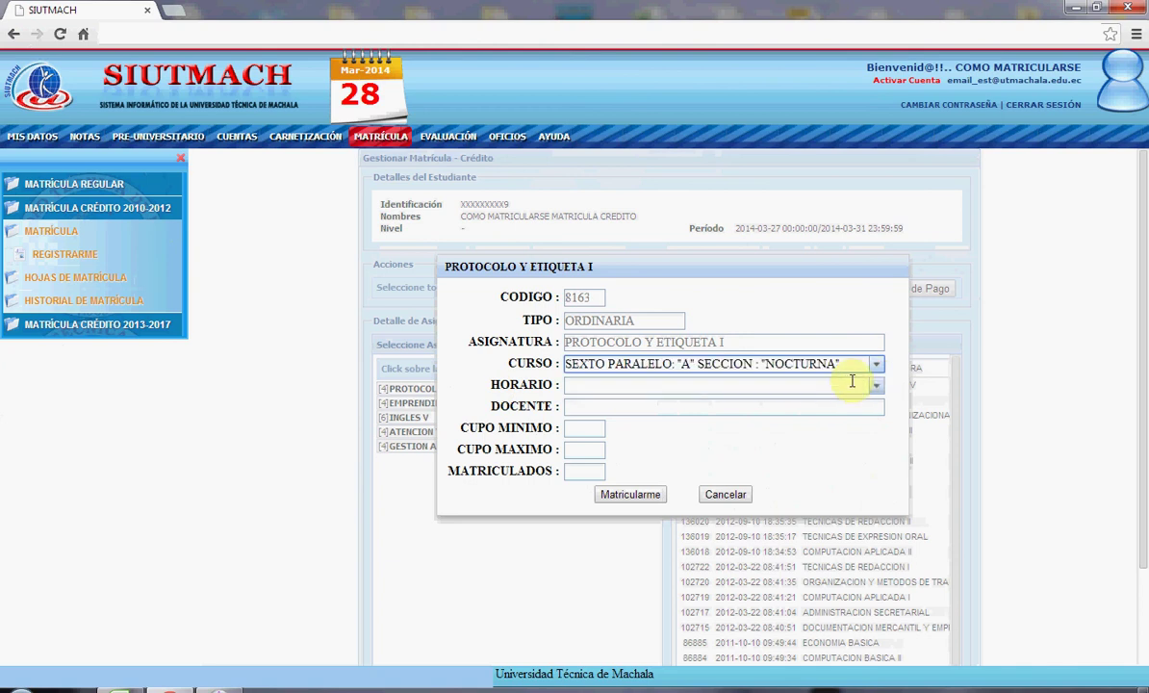
left_click(875, 385)
left_click(862, 404)
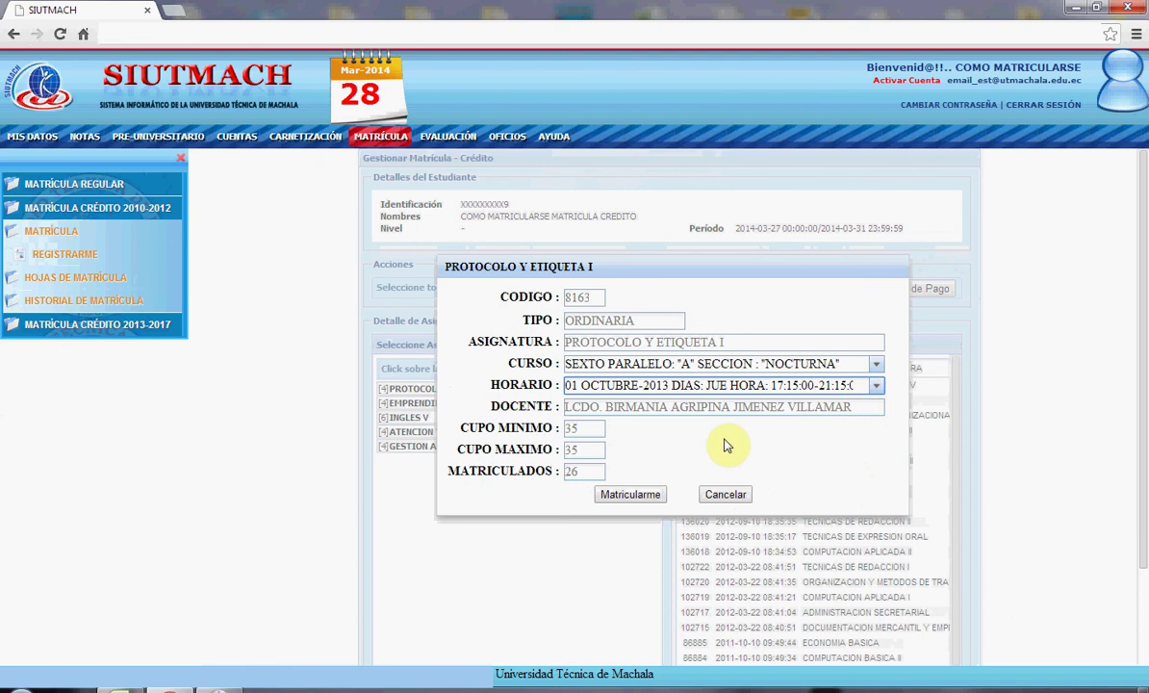
left_click(633, 494)
left_click(604, 145)
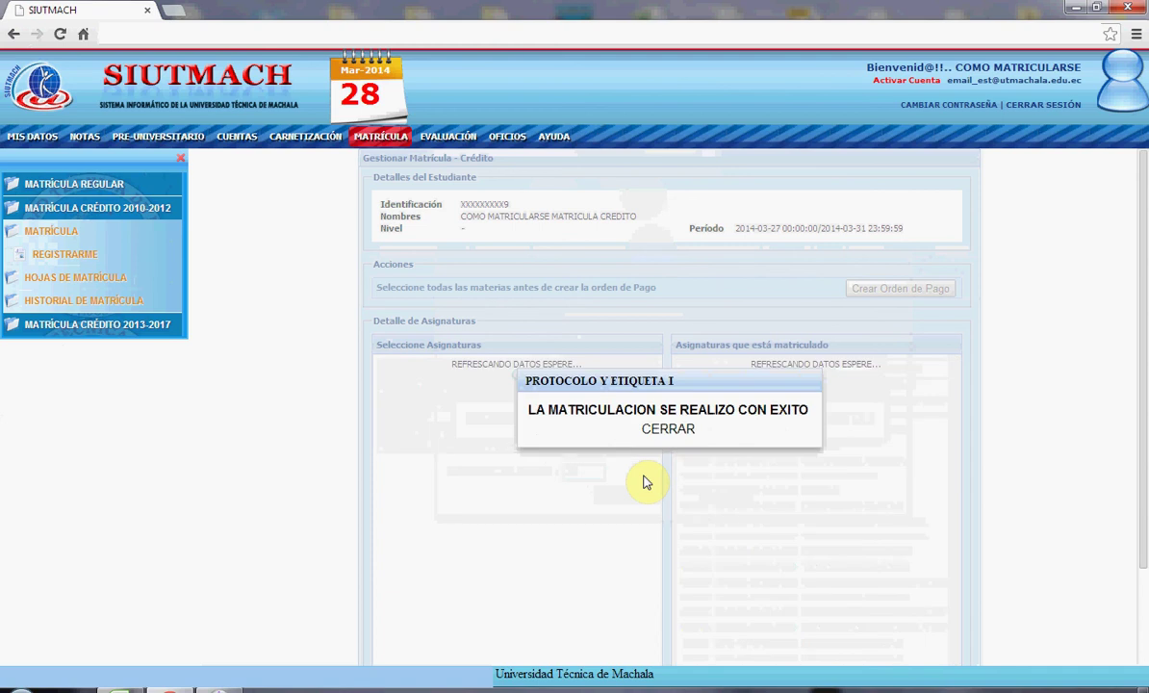
left_click(670, 430)
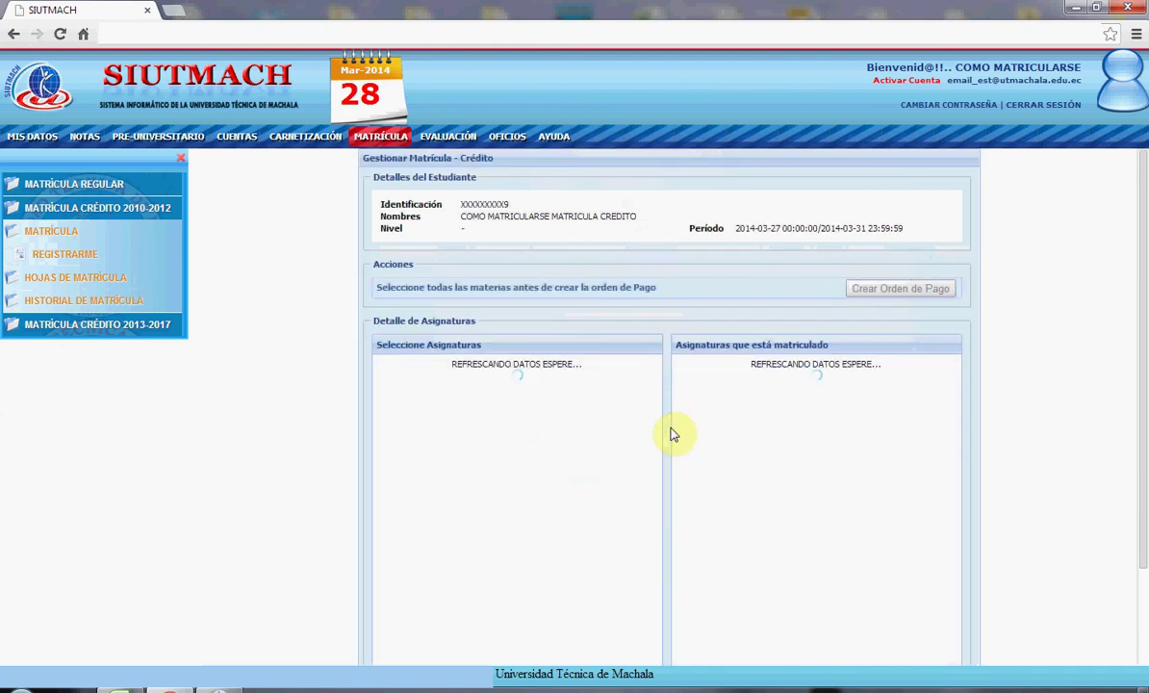
- Enroll in Emprendimiento II, choosing course Sexto Paralelo "A" Seccion "Nocturna" and the Monday 18:45-22:45 schedule of 01 Octubre-2013
left_click(435, 387)
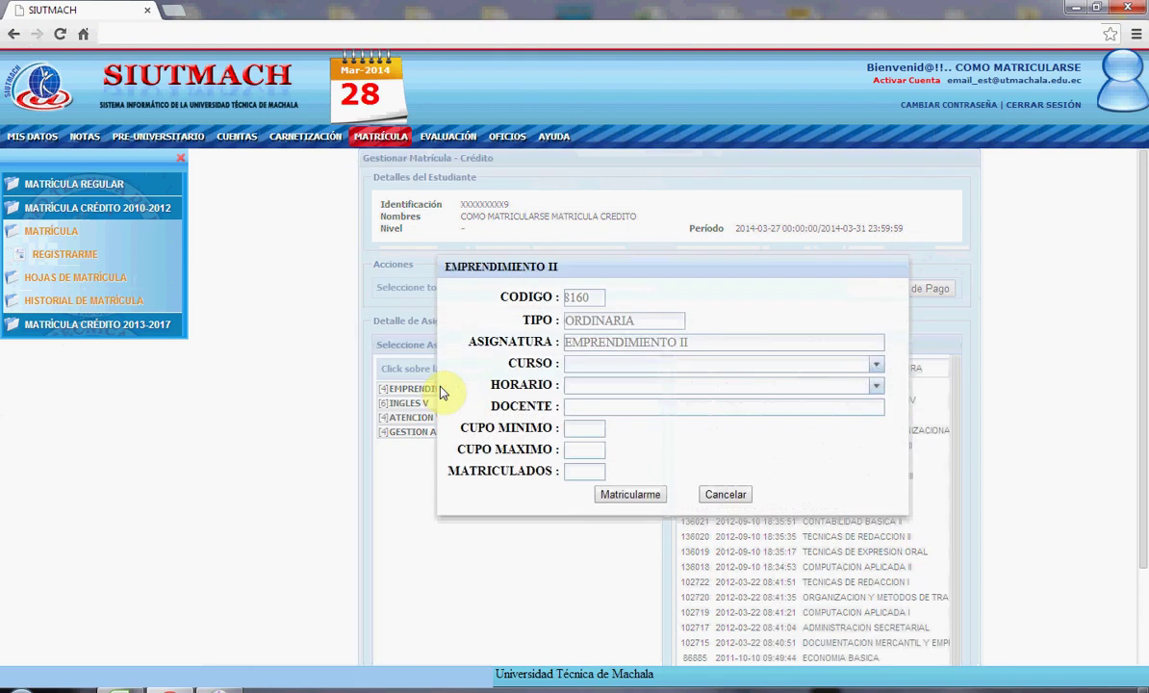
left_click(877, 366)
left_click(835, 385)
left_click(875, 386)
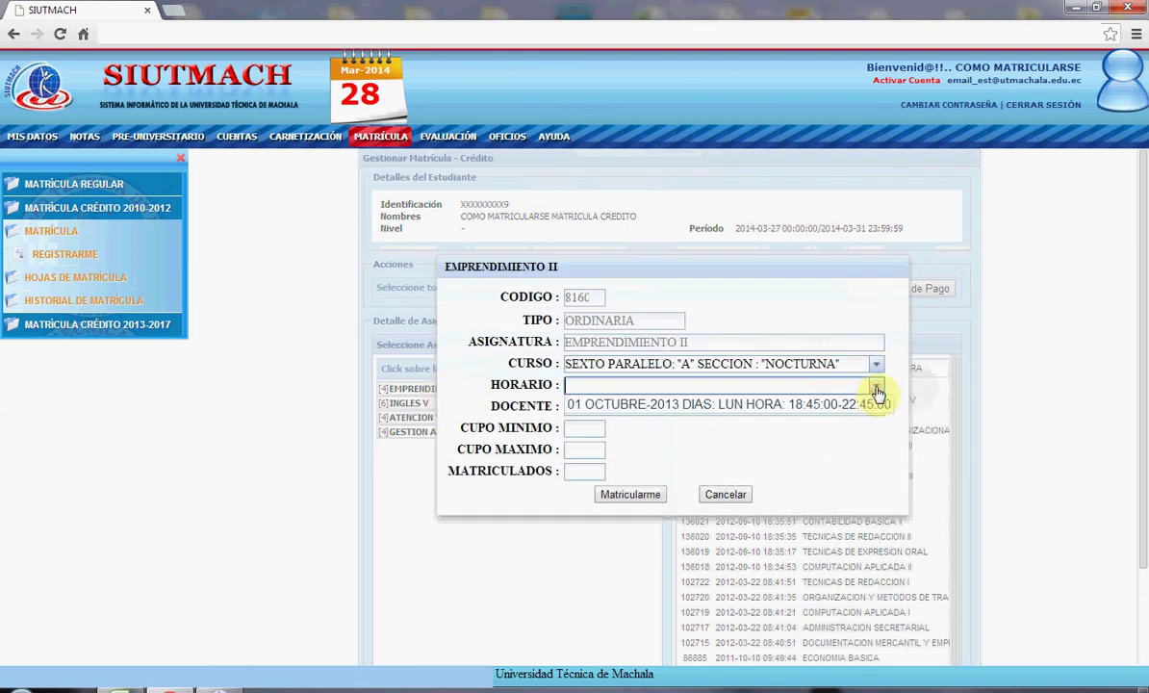
left_click(859, 404)
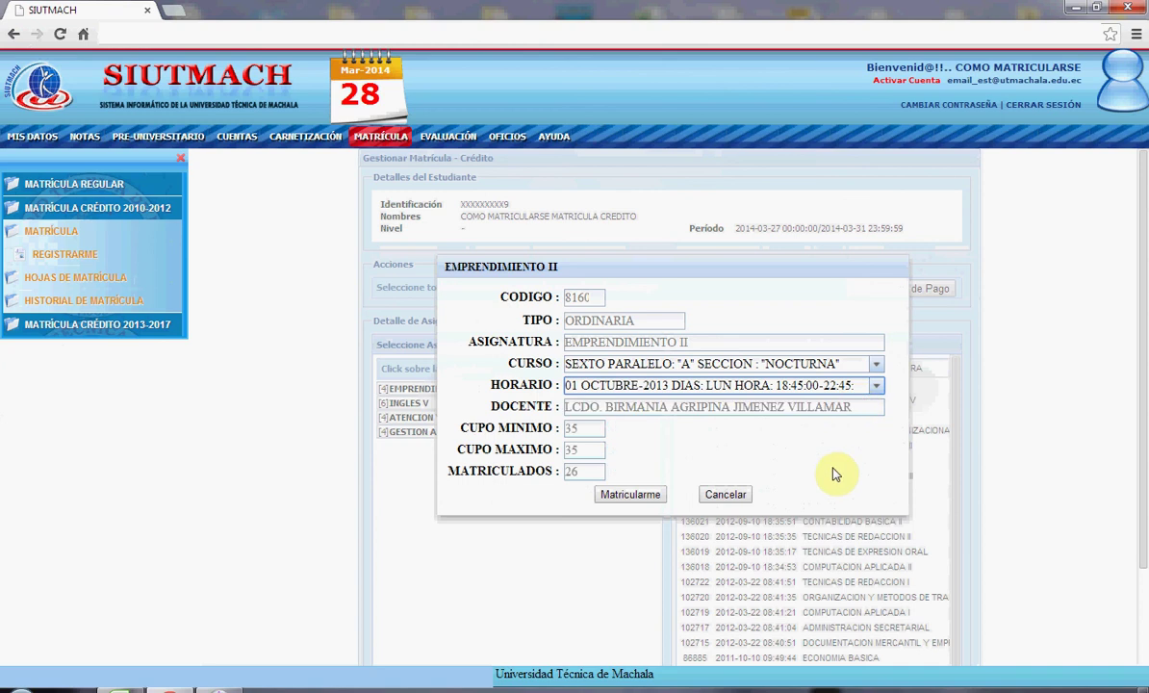
left_click(647, 495)
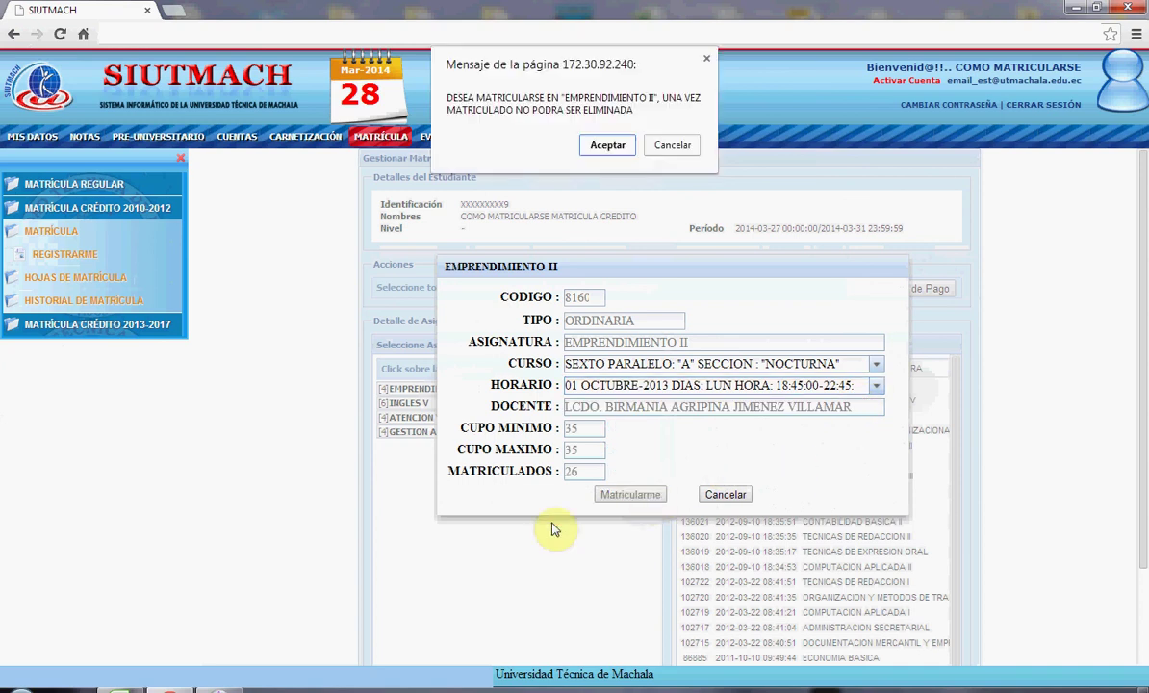
left_click(608, 145)
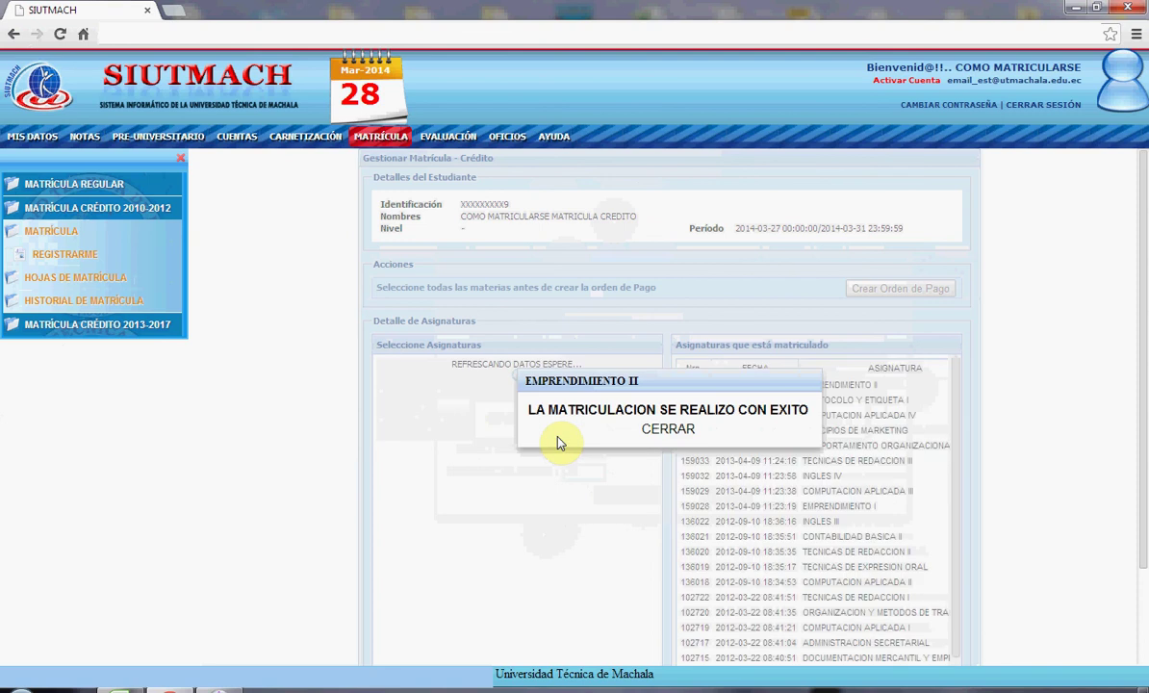
left_click(657, 434)
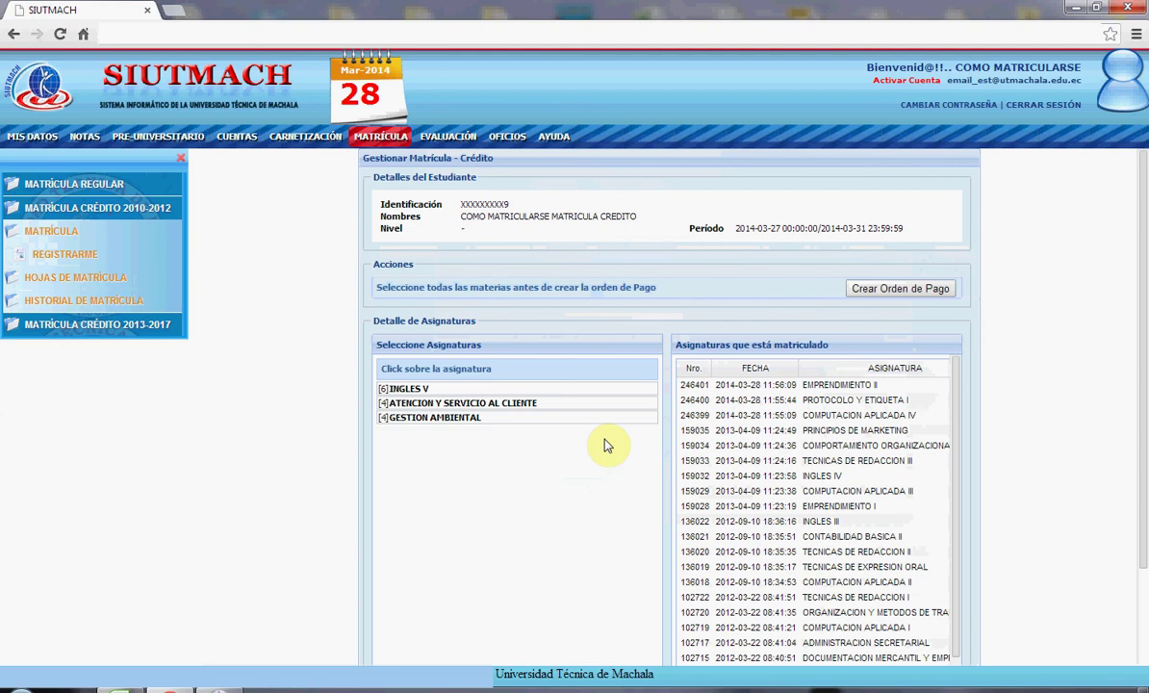
- Enroll in Ingles V, choosing course Sexto Paralelo "A" Seccion "Nocturna" and the Monday 18:45-22:45 schedule of 01 Octubre-2013
left_click(608, 390)
left_click(875, 367)
left_click(850, 384)
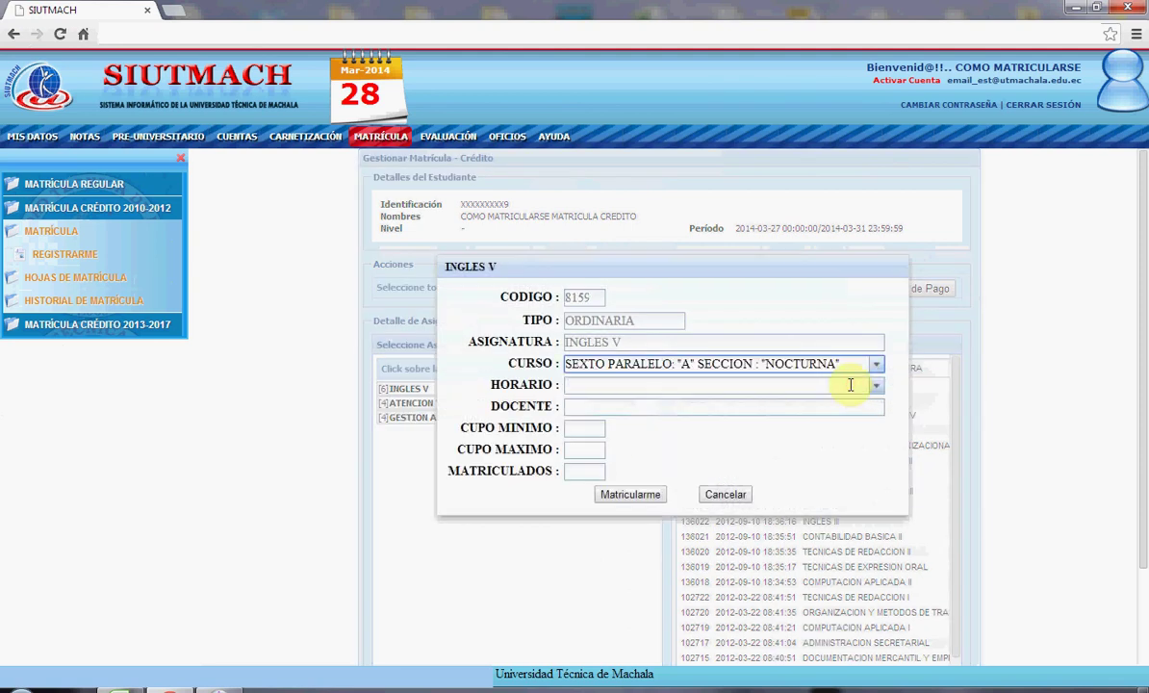
left_click(876, 386)
left_click(856, 402)
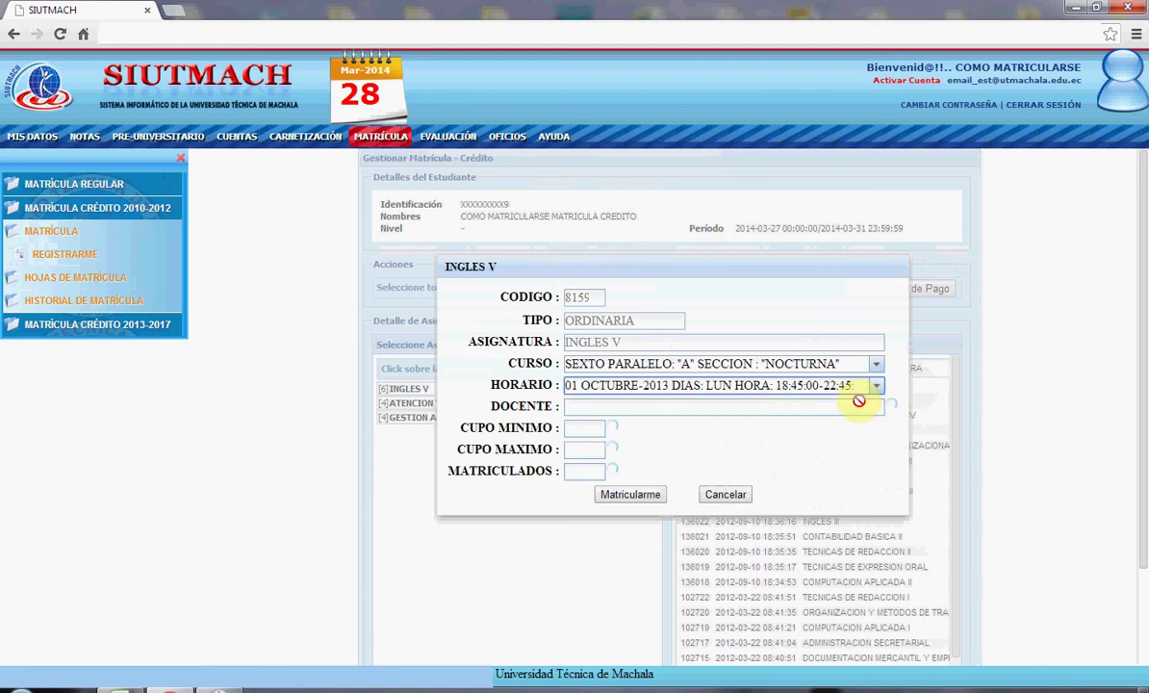
left_click(640, 494)
left_click(607, 146)
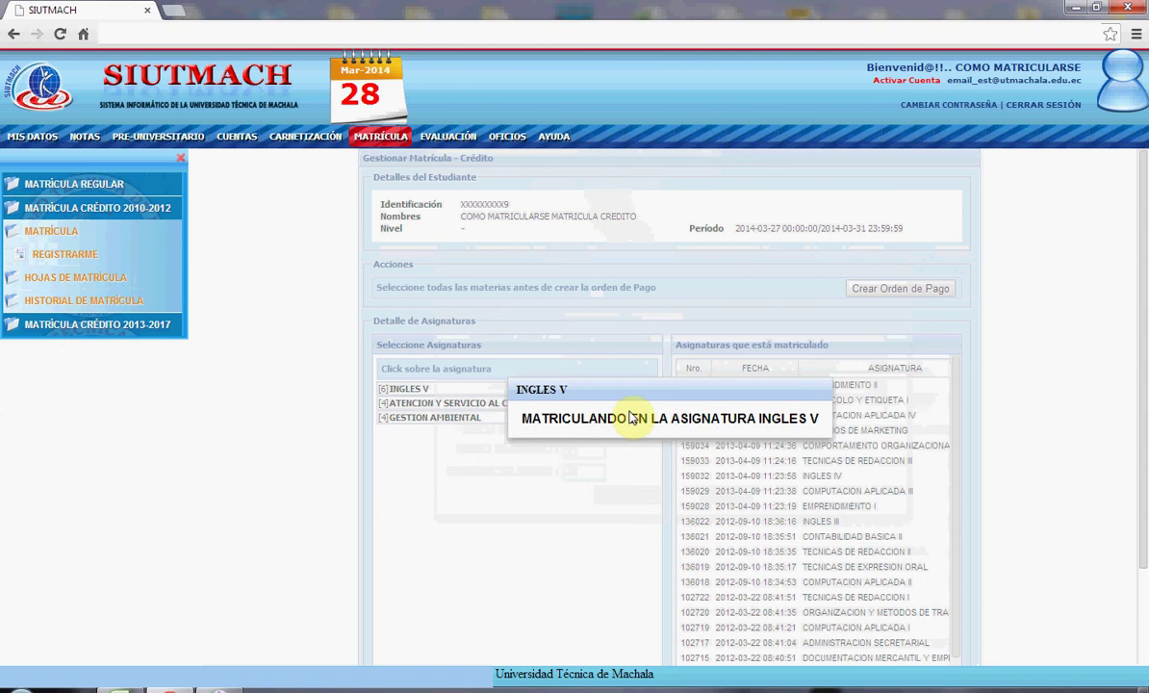
left_click(670, 430)
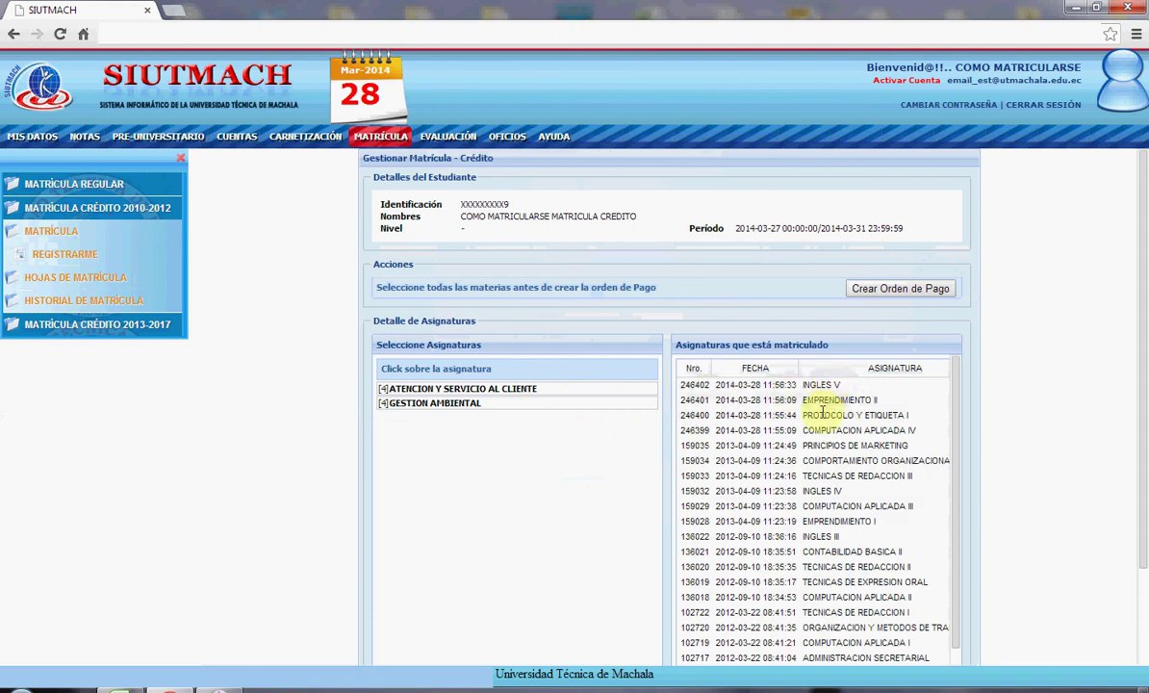
- Enroll in Atencion y Servicio al Cliente, choosing course Sexto Paralelo "A" Seccion "Nocturna" and the Monday-Thursday schedule starting at 18:45
left_click(472, 391)
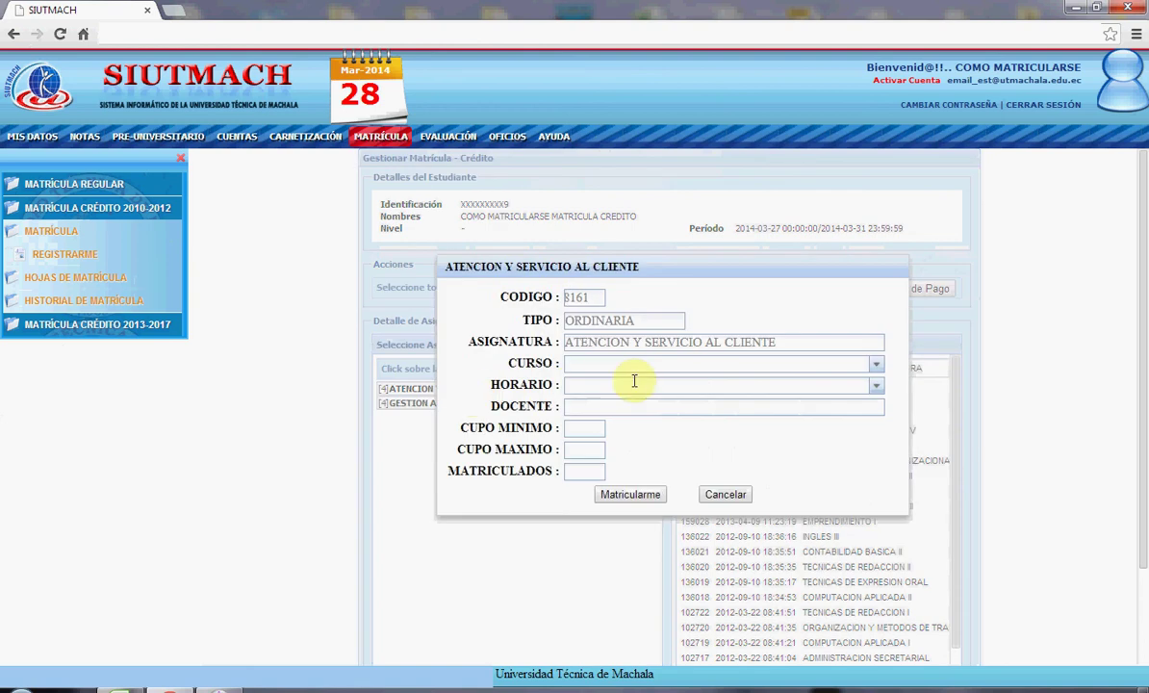
left_click(876, 366)
left_click(841, 382)
left_click(875, 386)
left_click(843, 405)
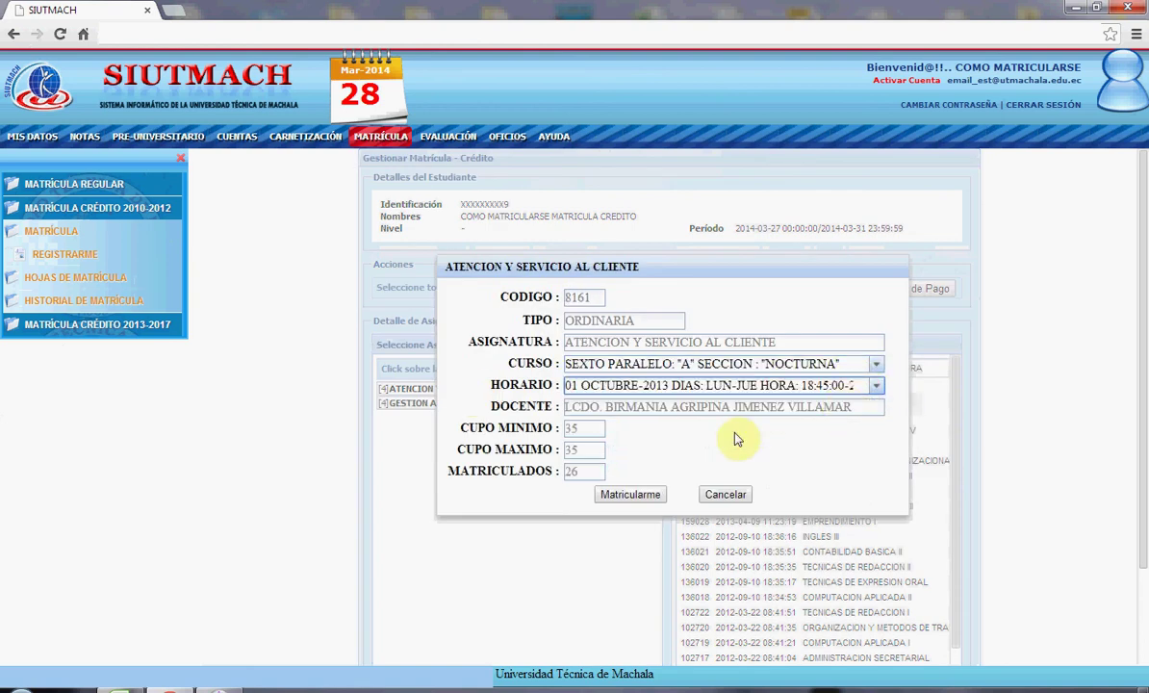
left_click(633, 495)
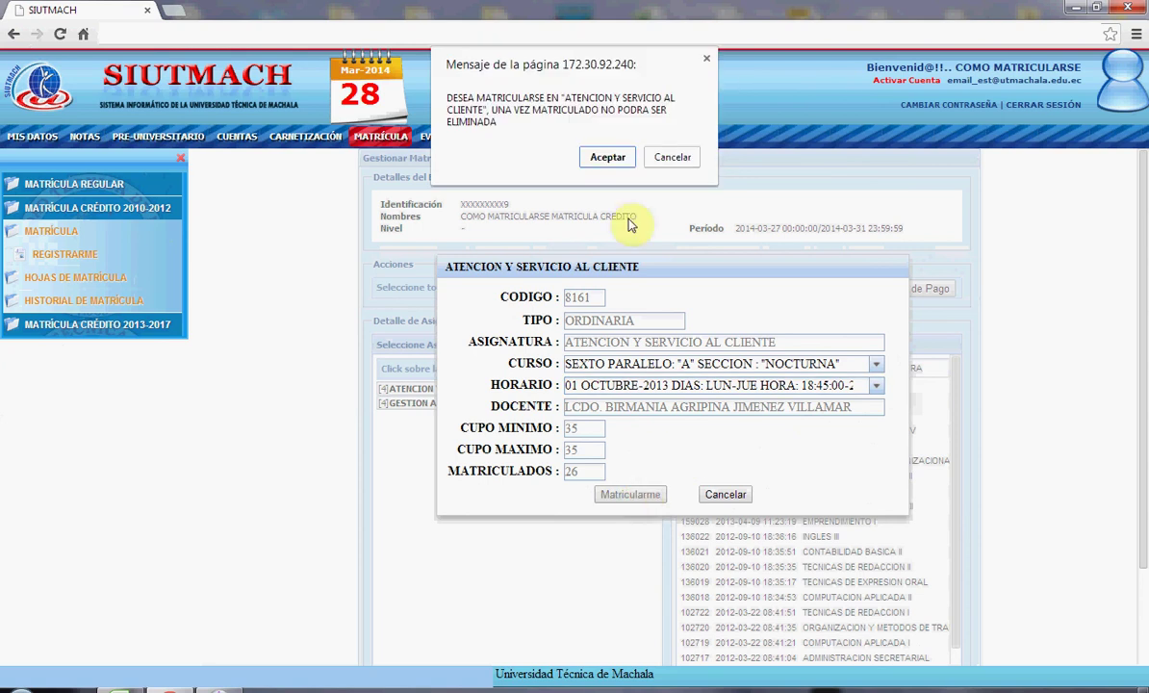
left_click(607, 158)
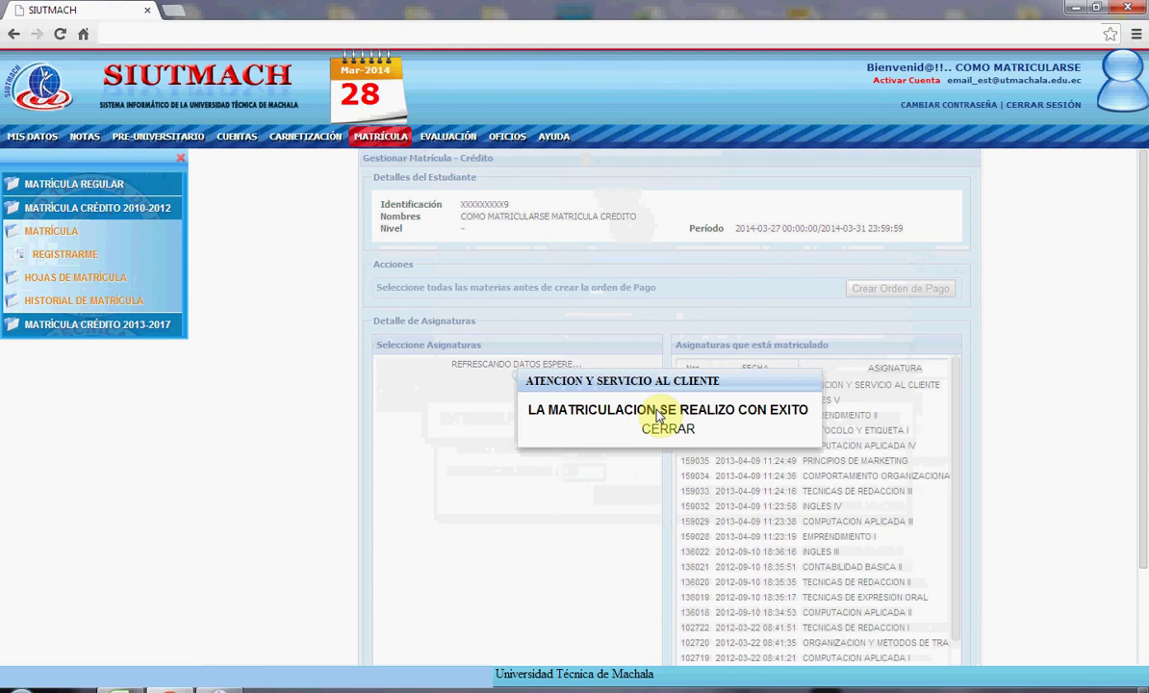
- Enroll in Gestion Ambiental, choosing course Sexto Paralelo "A" Seccion "Nocturna" and the Monday 18:45-22:45 schedule of 01 Octubre-2013
left_click(678, 430)
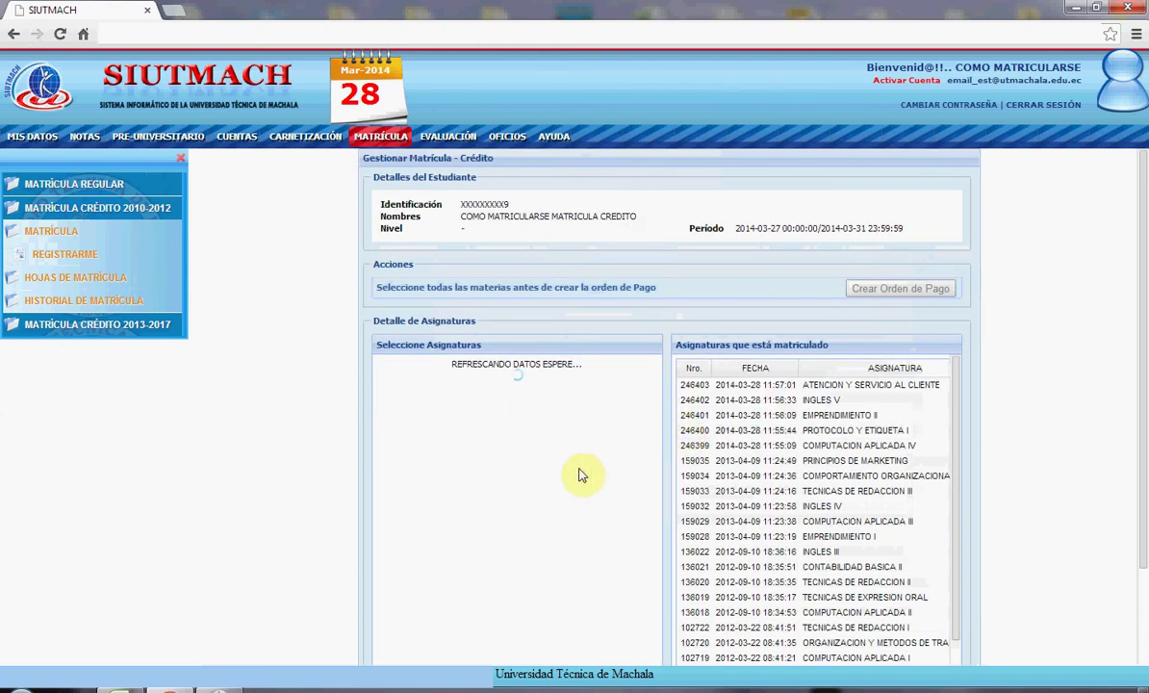
left_click(486, 388)
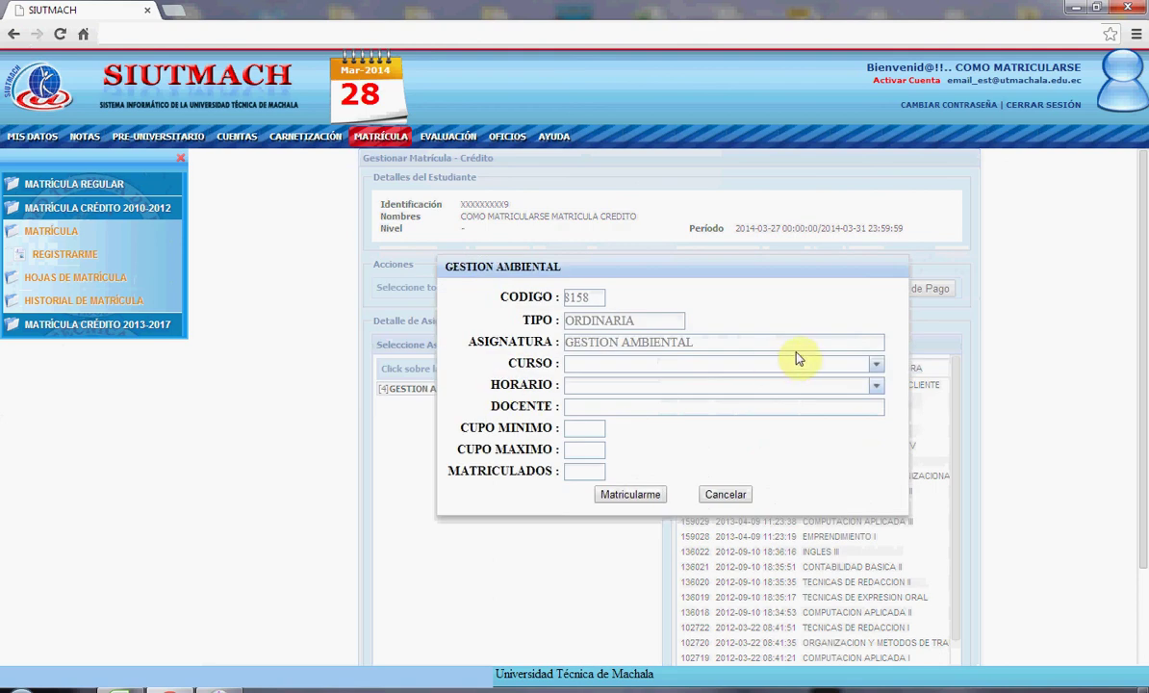
left_click(870, 366)
left_click(849, 383)
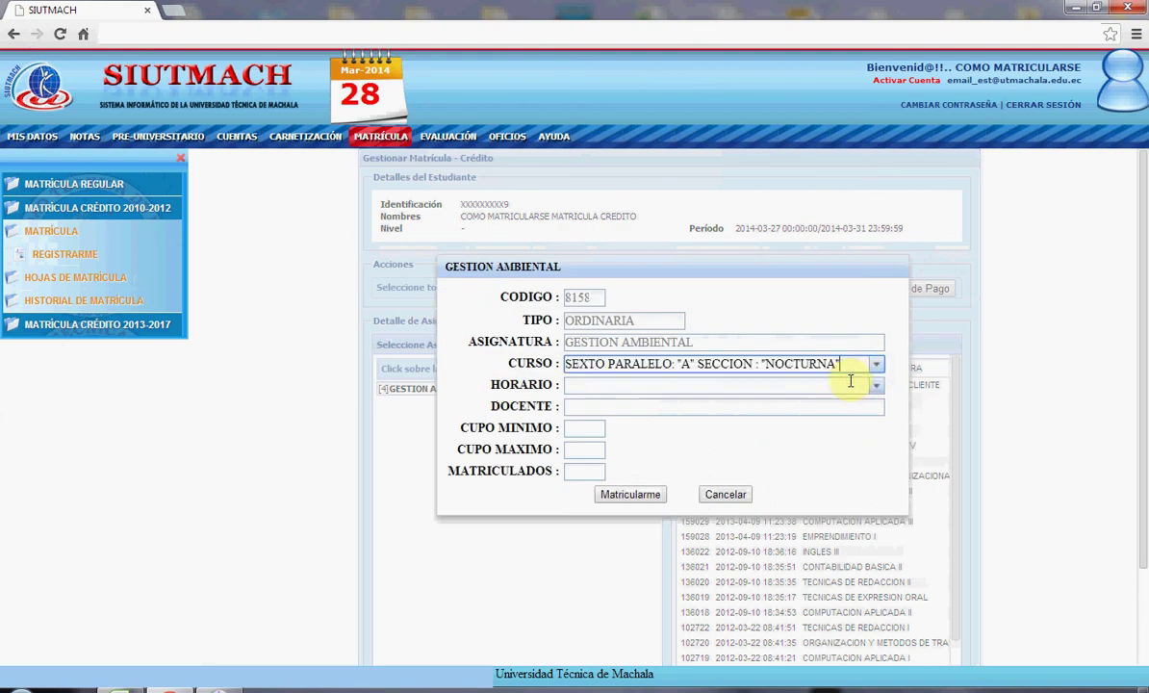
left_click(874, 386)
left_click(859, 408)
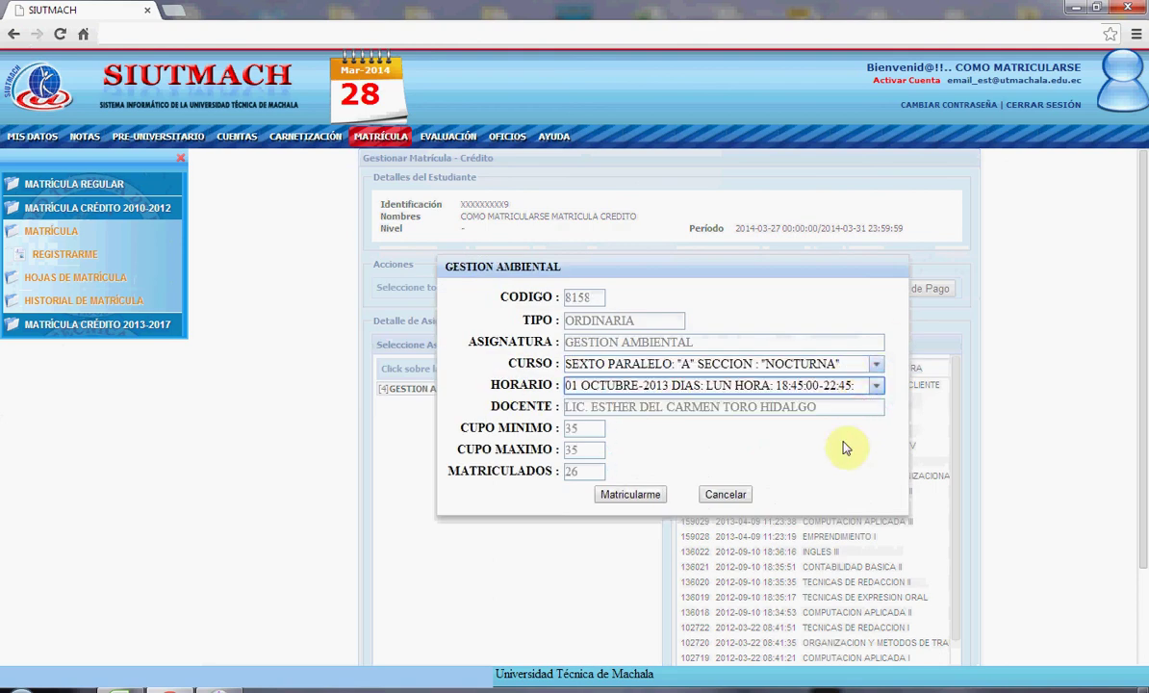
left_click(635, 493)
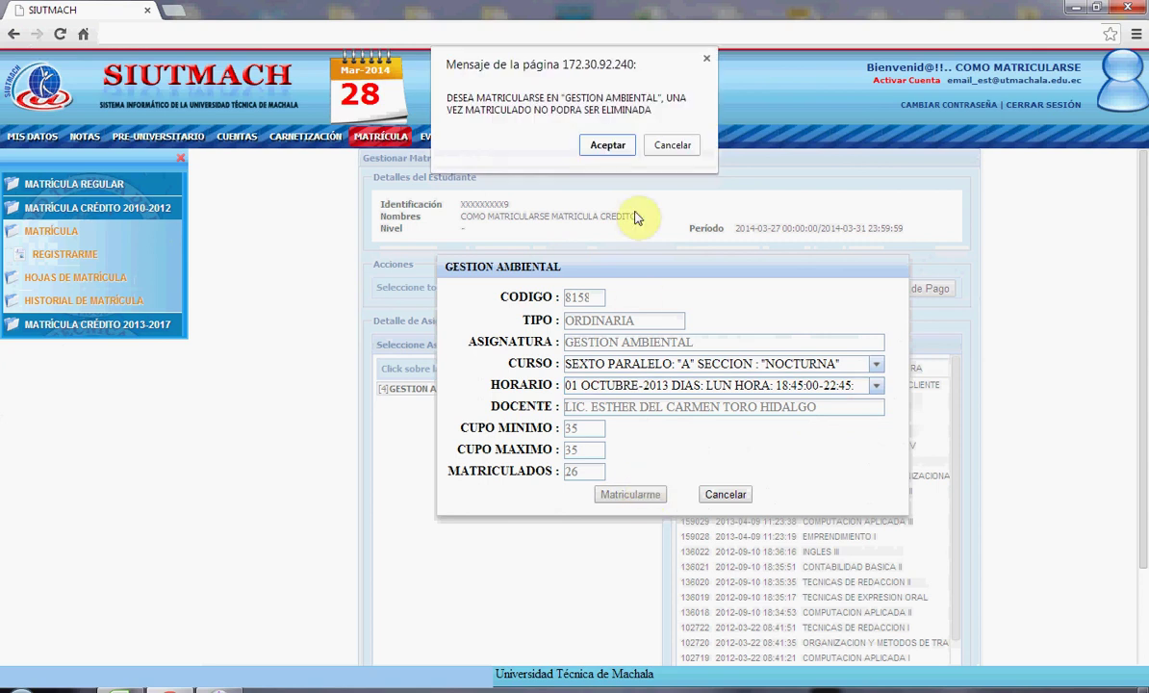
left_click(591, 146)
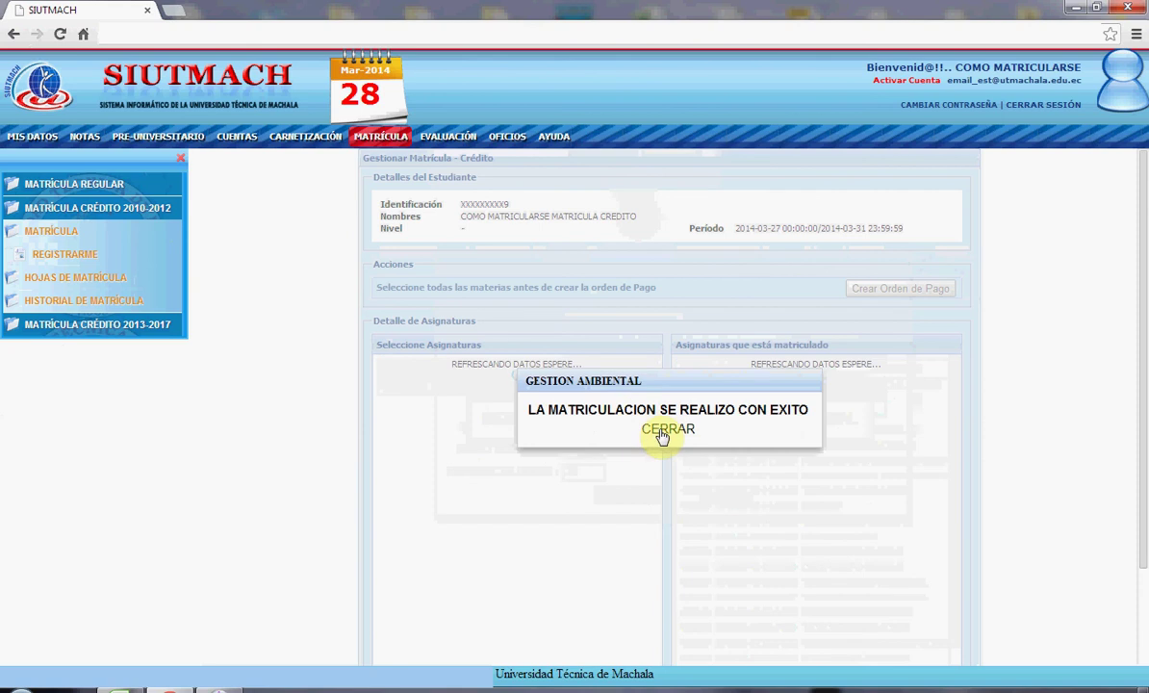
left_click(667, 429)
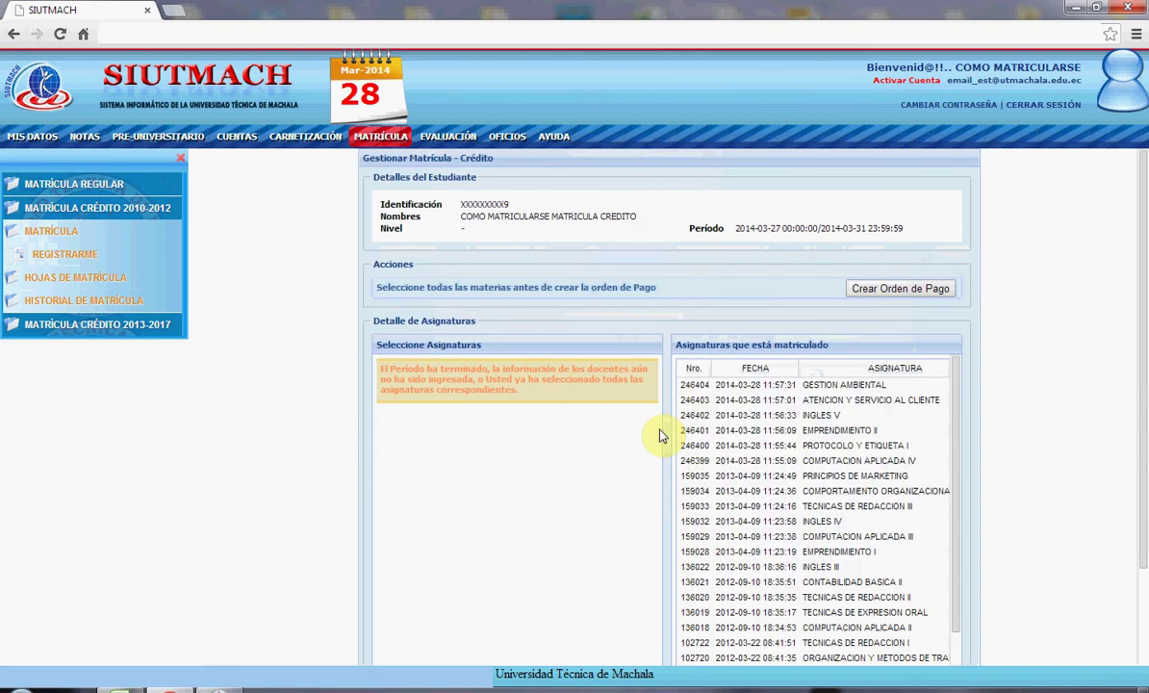
- Create the payment order for the enrolled subjects, confirm finalizing the enrollment, and dismiss the resulting notice
left_click(894, 290)
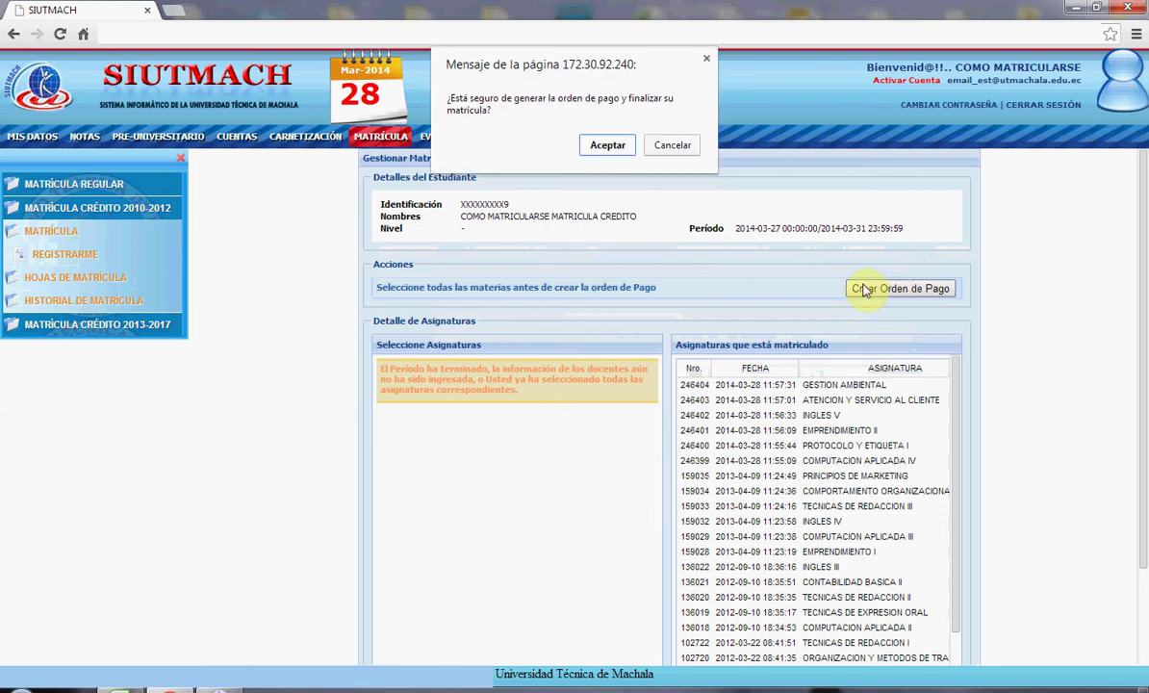
left_click(604, 144)
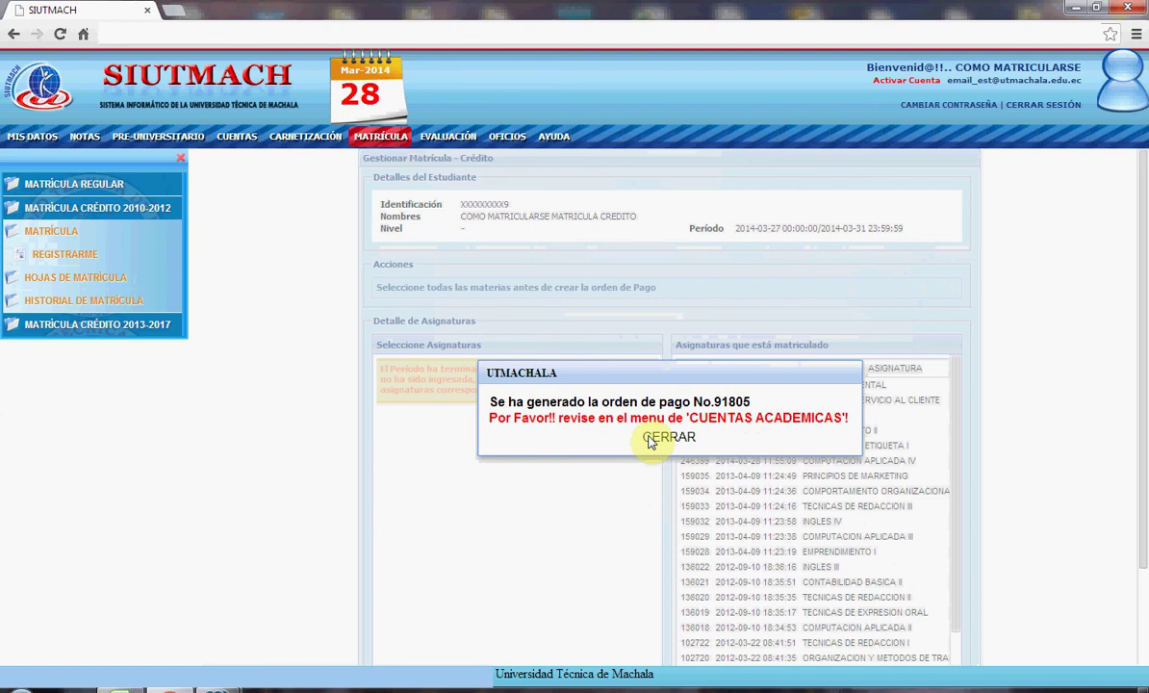
left_click_drag(690, 417, 847, 417)
left_click(674, 435)
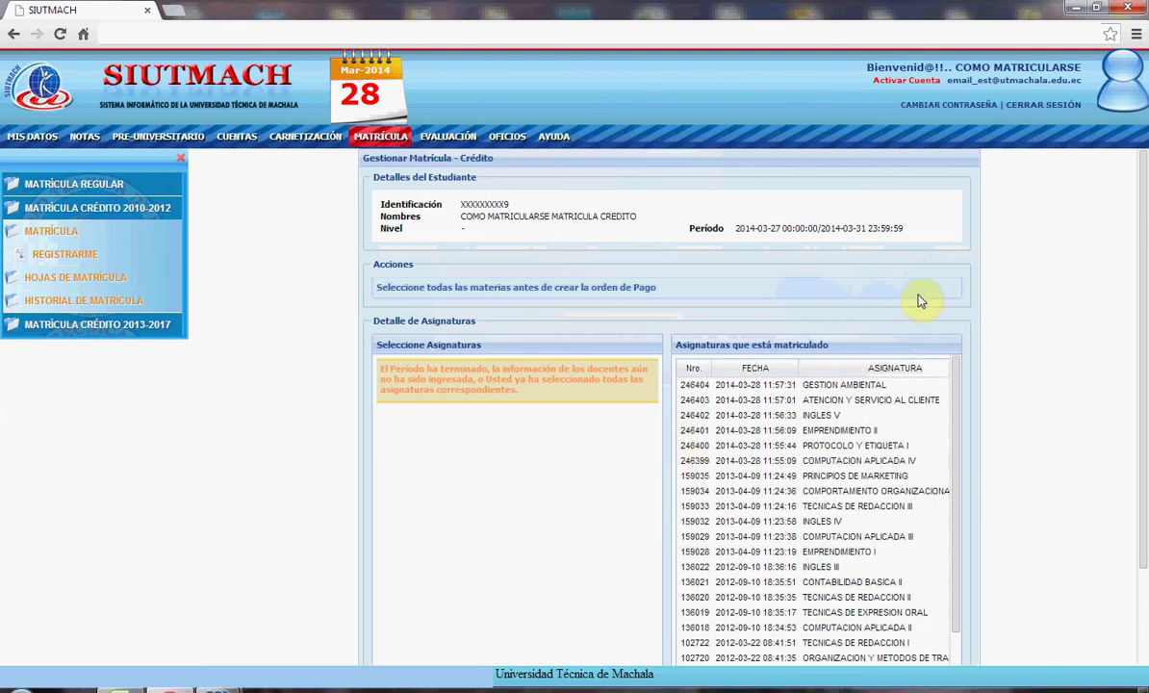
- Open the payment order issued on 28-Mar-2014 from the student's accounts and check its enrollment type, concept and total
left_click(231, 139)
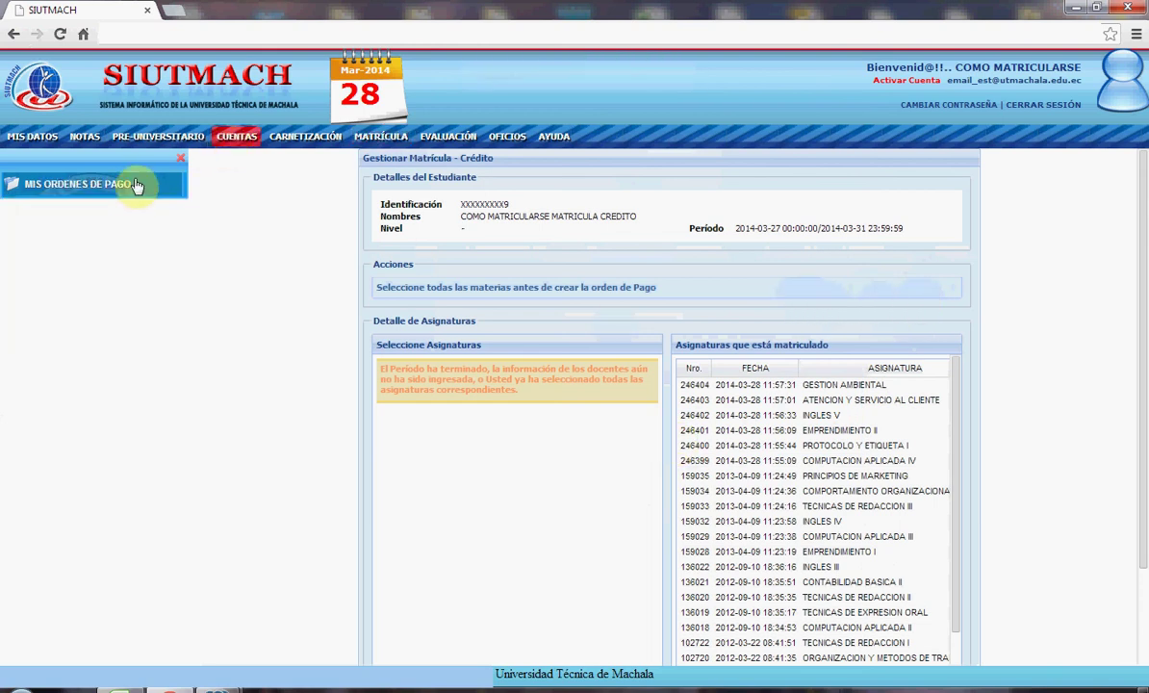
left_click(123, 188)
left_click(79, 208)
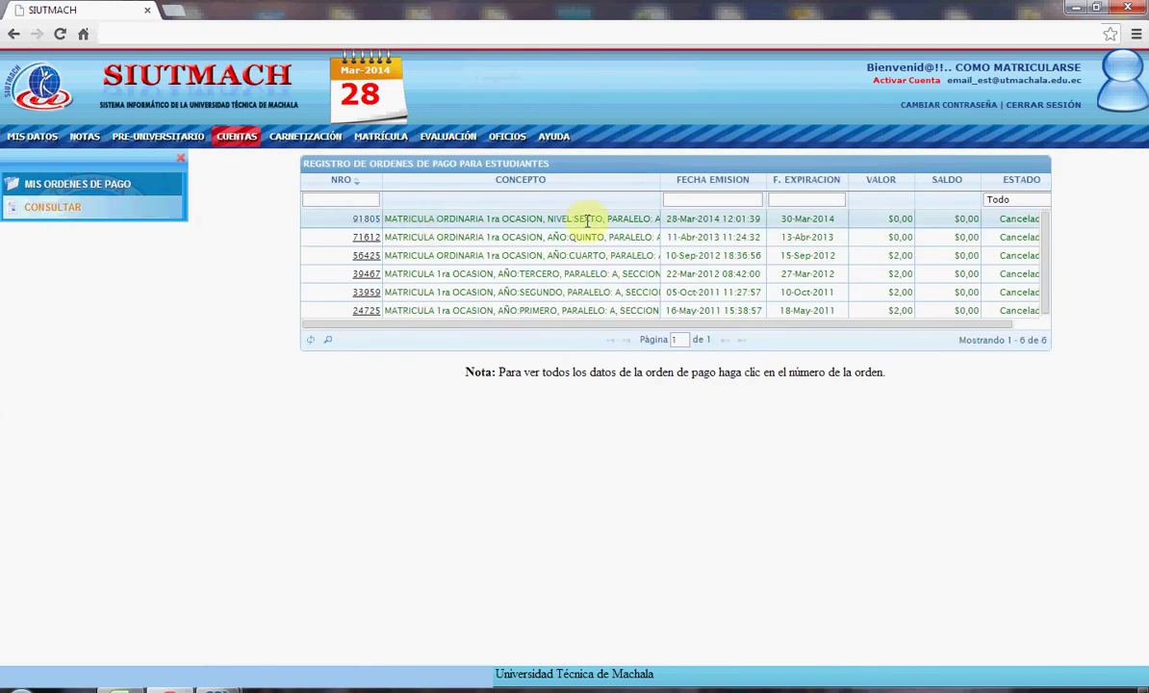
left_click(365, 221)
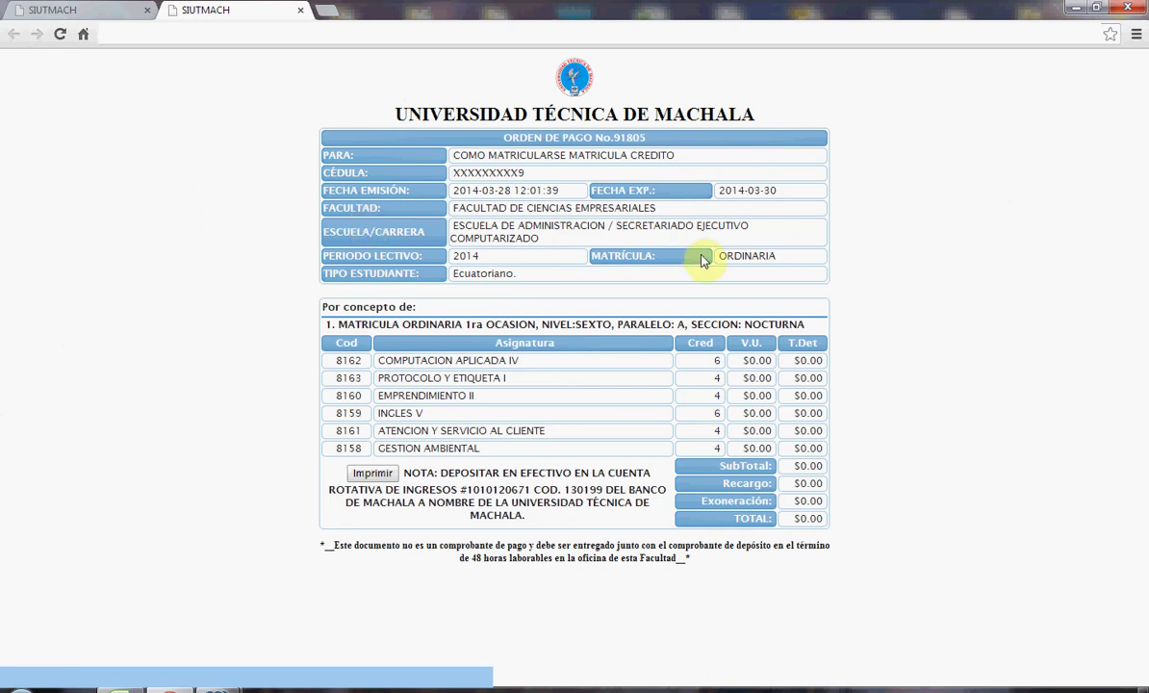
left_click_drag(718, 255, 783, 256)
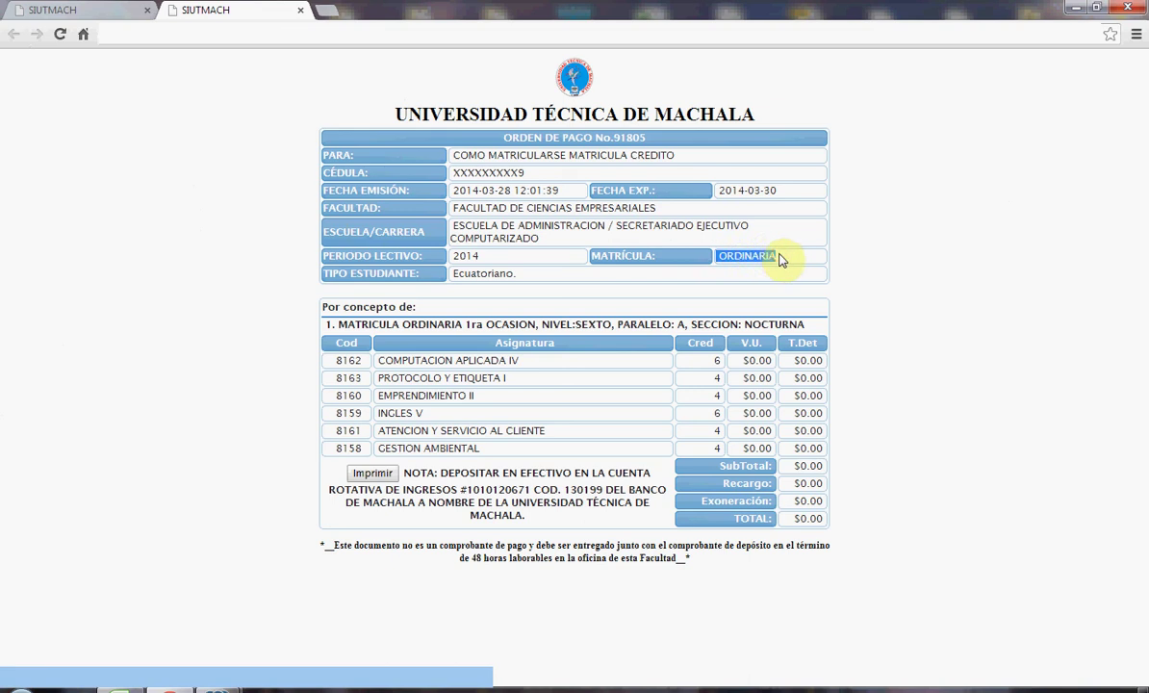
left_click_drag(333, 326, 809, 323)
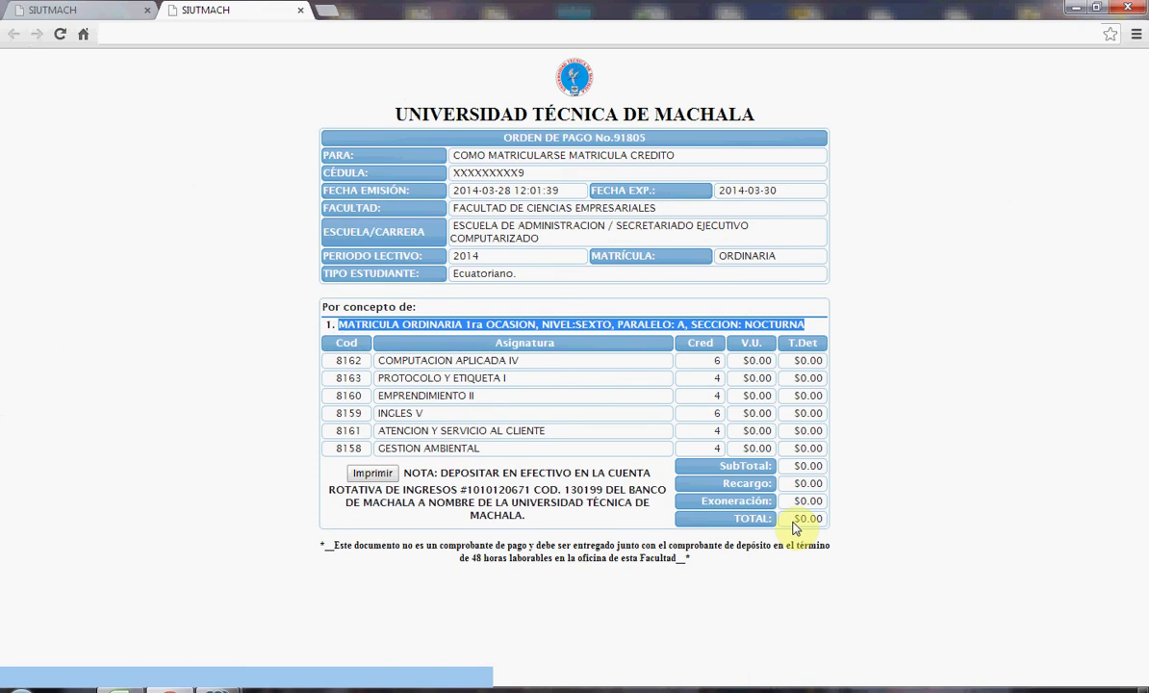
left_click_drag(794, 519, 825, 518)
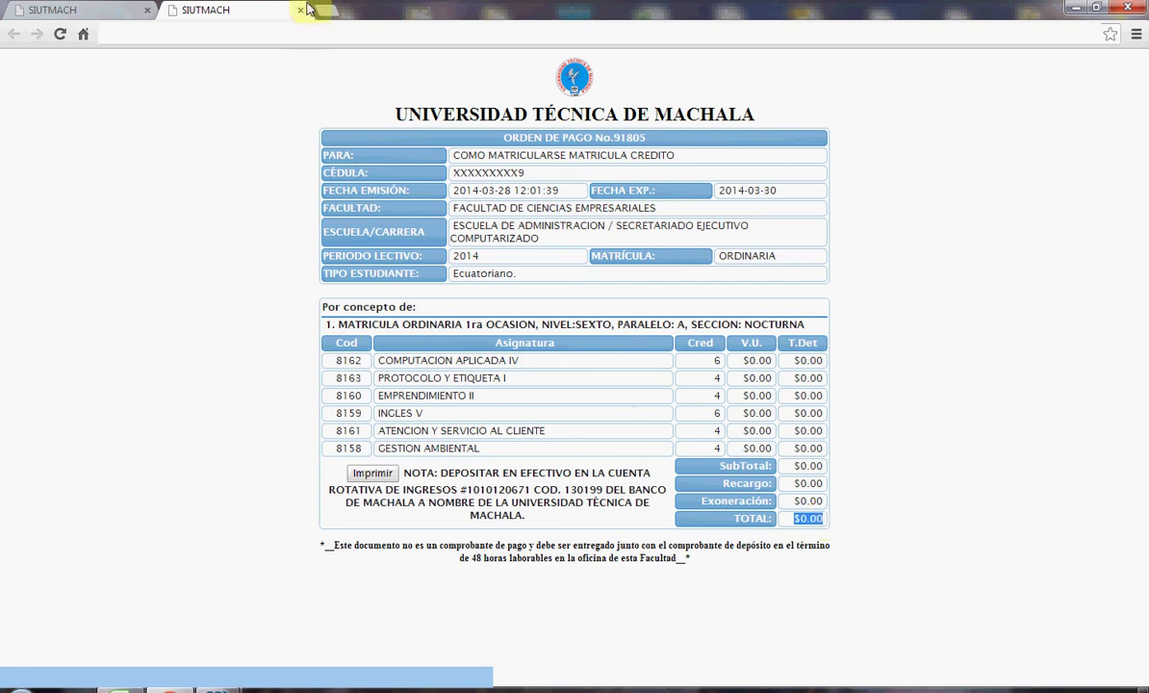
- Bring up the payment order's print preview with color output, accepting the verification warning, and close the order
left_click(375, 473)
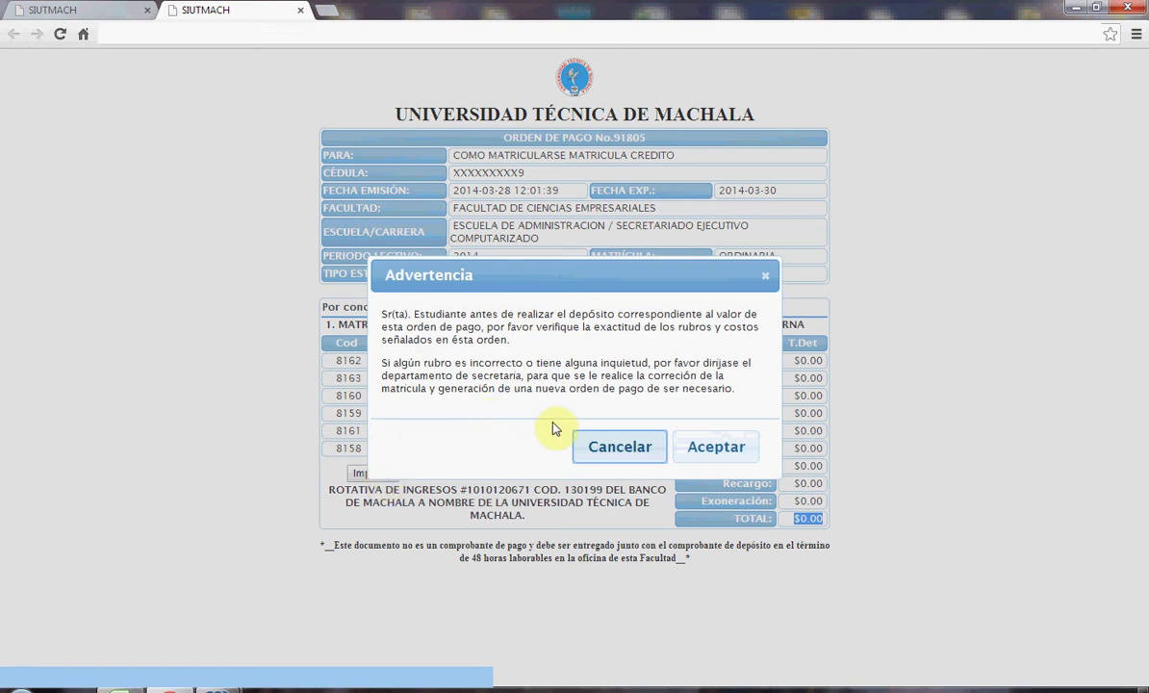
left_click(683, 455)
left_click(125, 426)
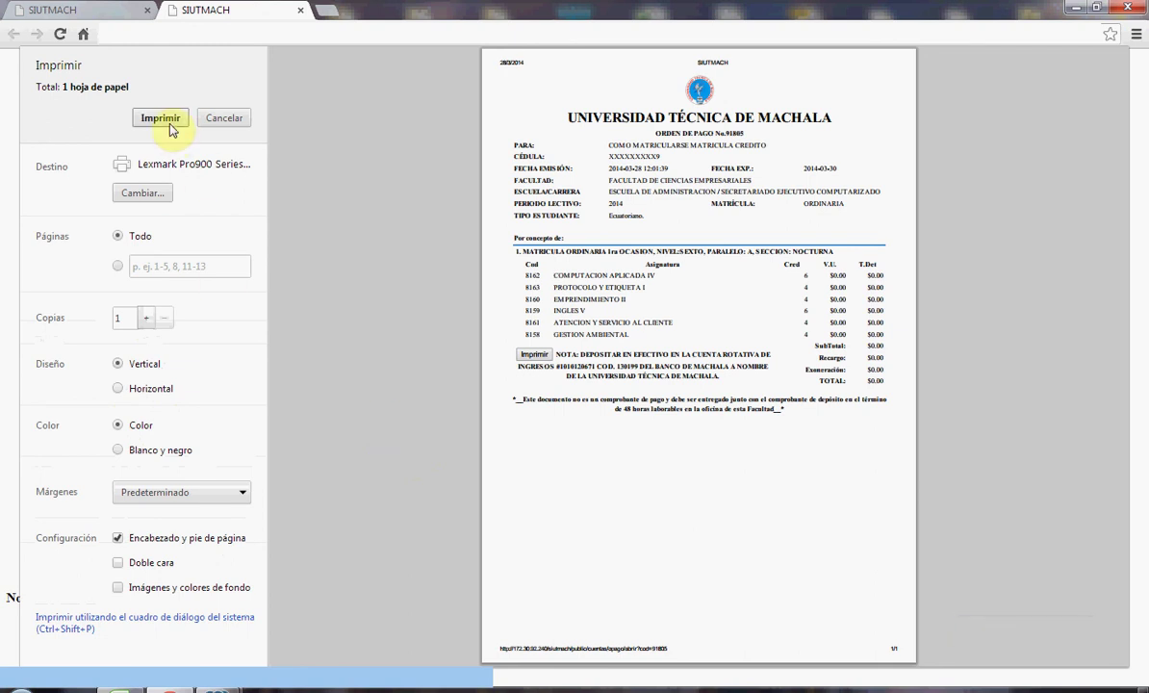
left_click(300, 10)
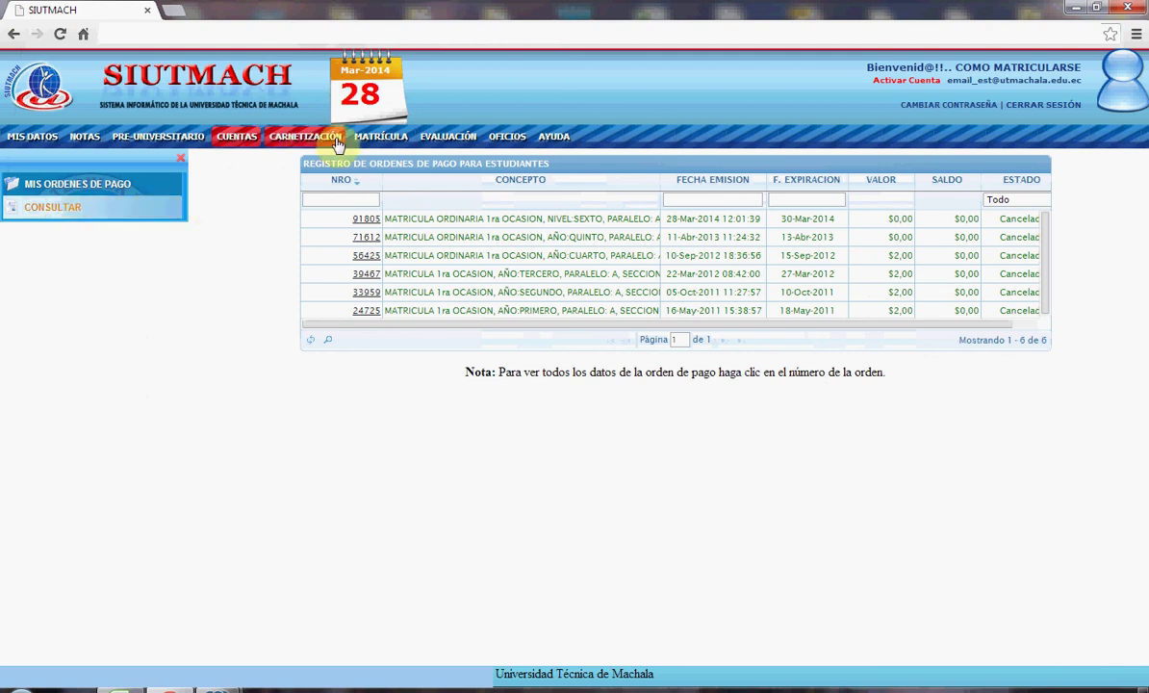
- Open the credit 2010-2012 enrollment sheet for period 2014-03-27 and review its subjects, personal data and family data
left_click(376, 138)
left_click(110, 209)
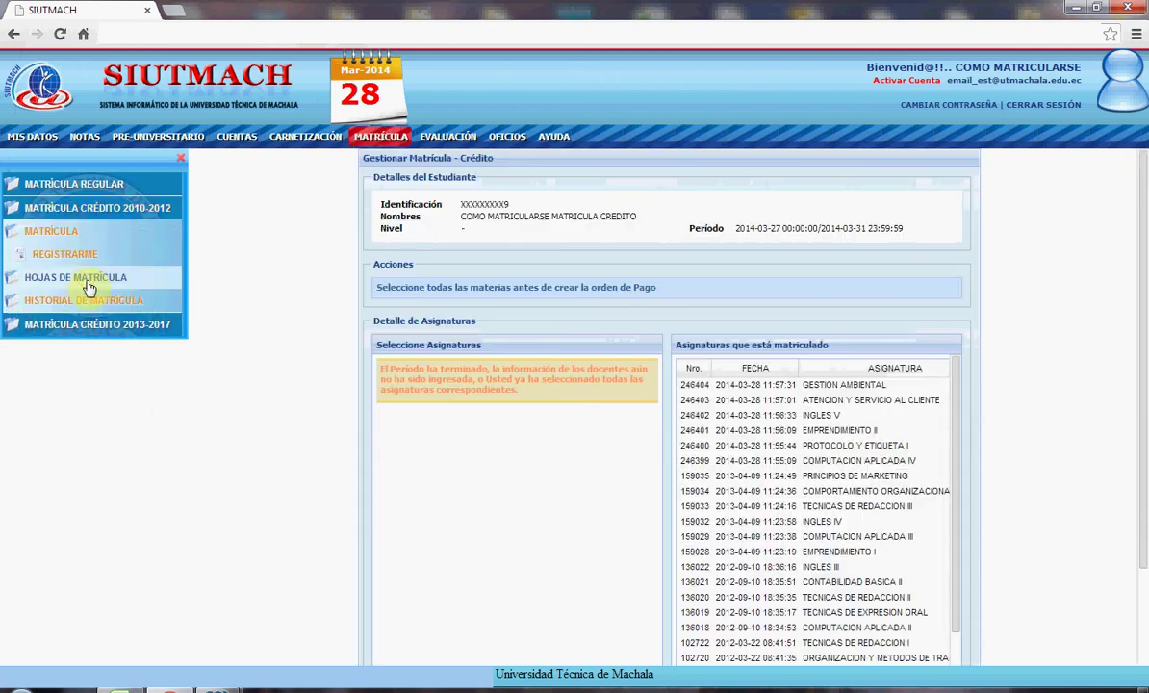
left_click(63, 277)
left_click(58, 278)
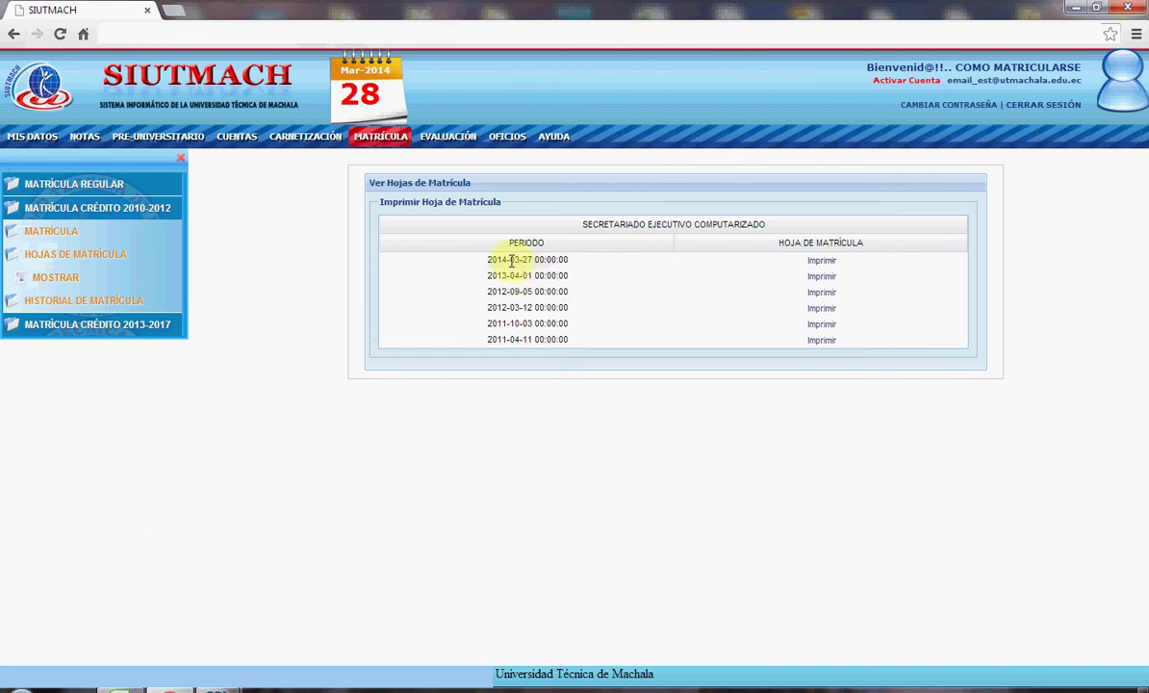
left_click(822, 262)
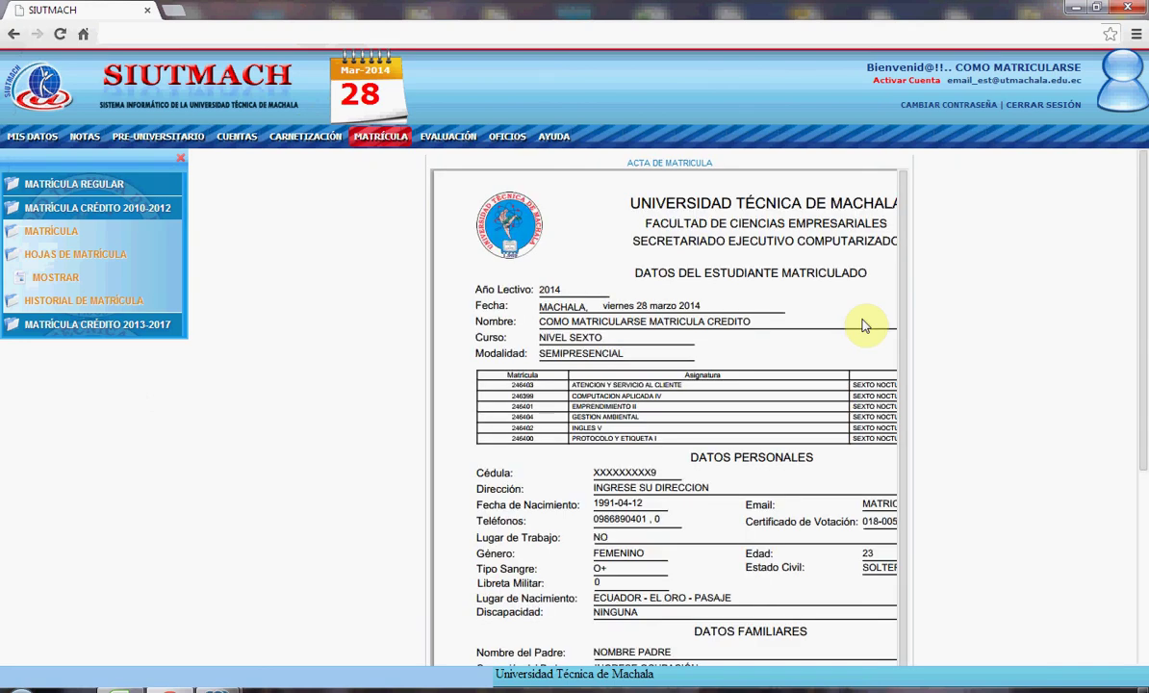
scroll(902, 366, "down", 2)
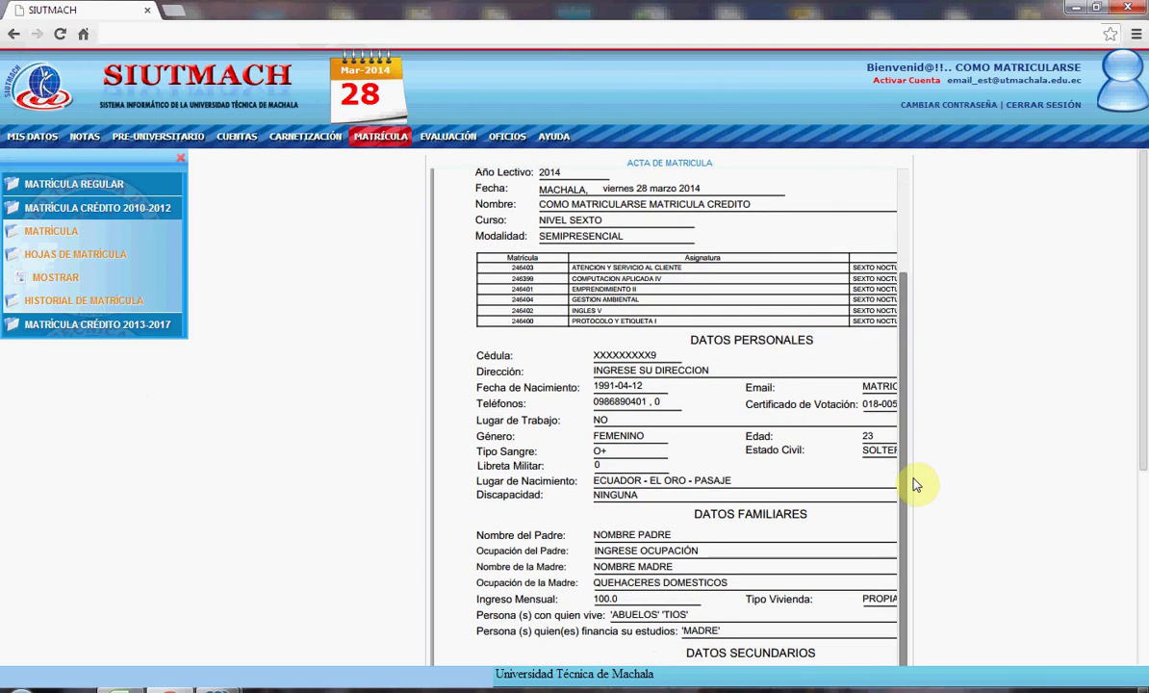
scroll(905, 327, "up", 2)
scroll(903, 308, "down", 2)
scroll(902, 371, "down", 1)
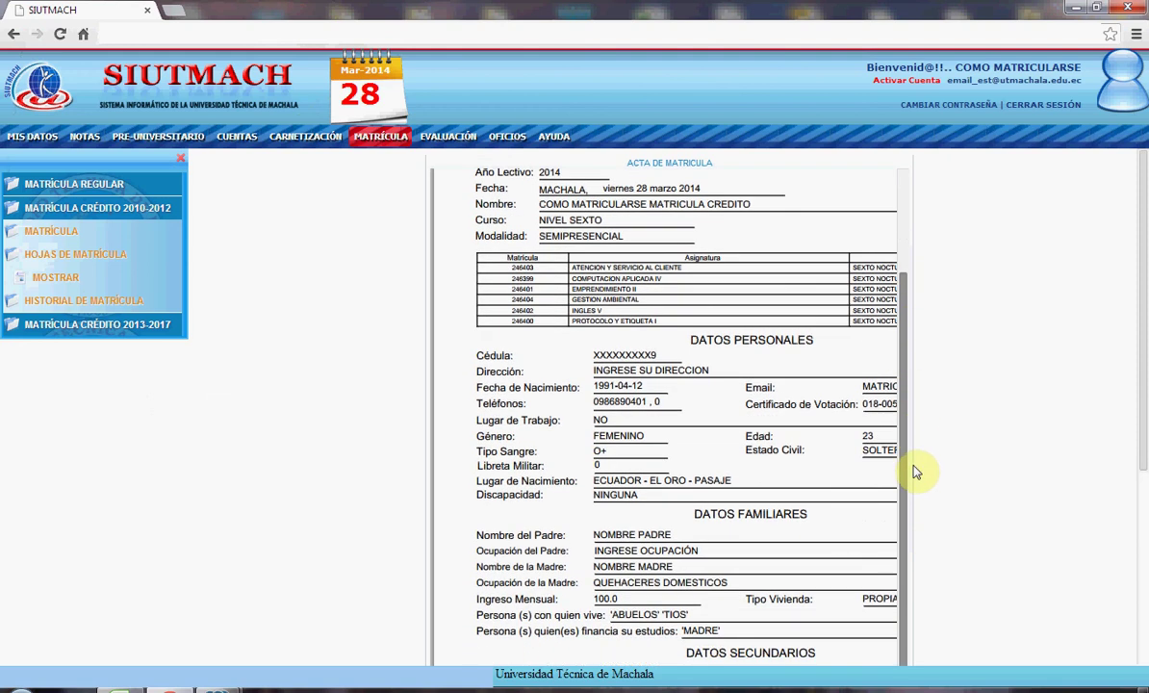
scroll(914, 385, "up", 3)
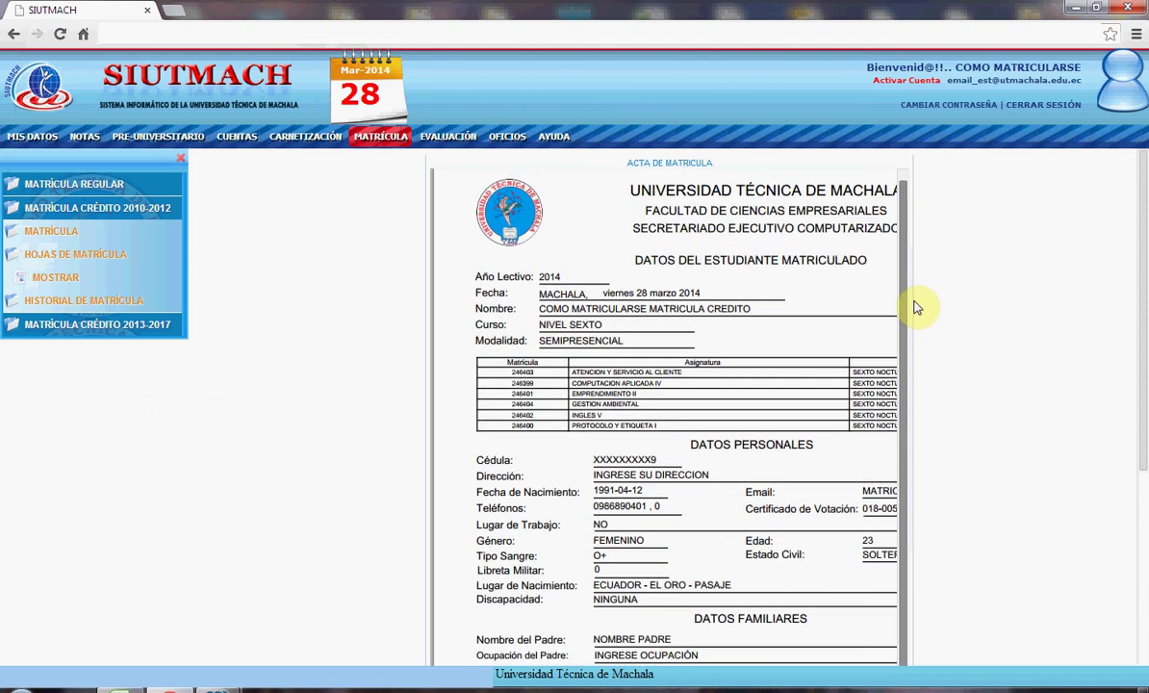
scroll(916, 306, "up", 1)
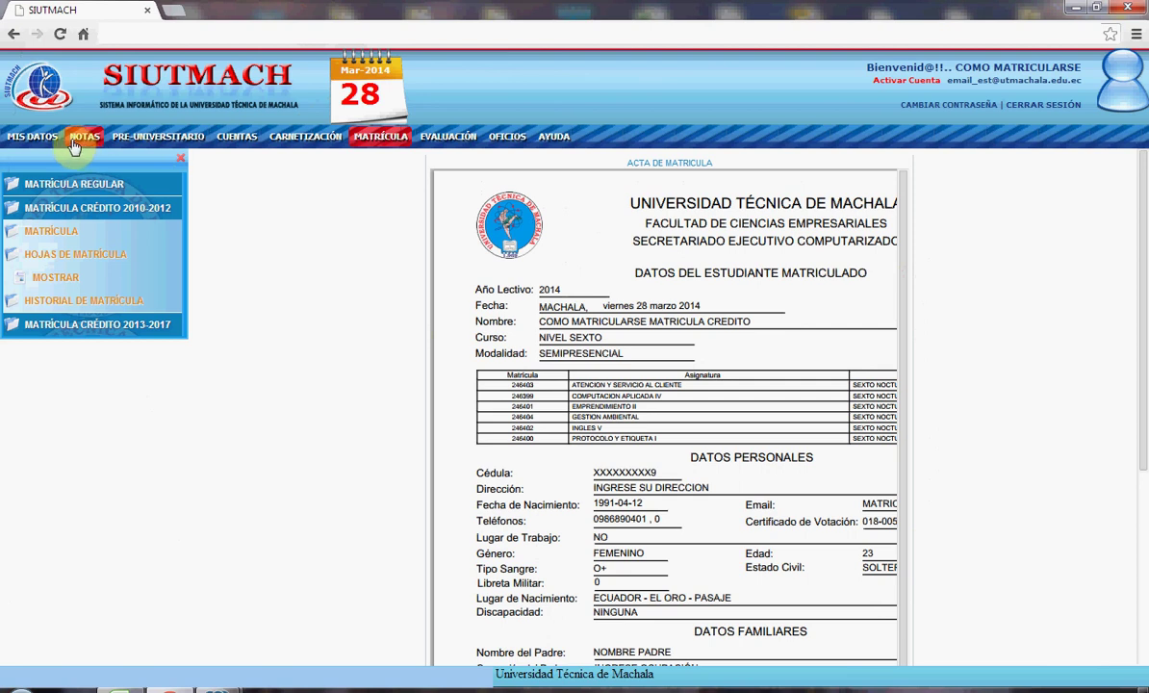
- Open the student's personal data for editing and check the voting certificate field and the birth, address, secondary-school and family sections
left_click(29, 144)
left_click(53, 184)
left_click(44, 209)
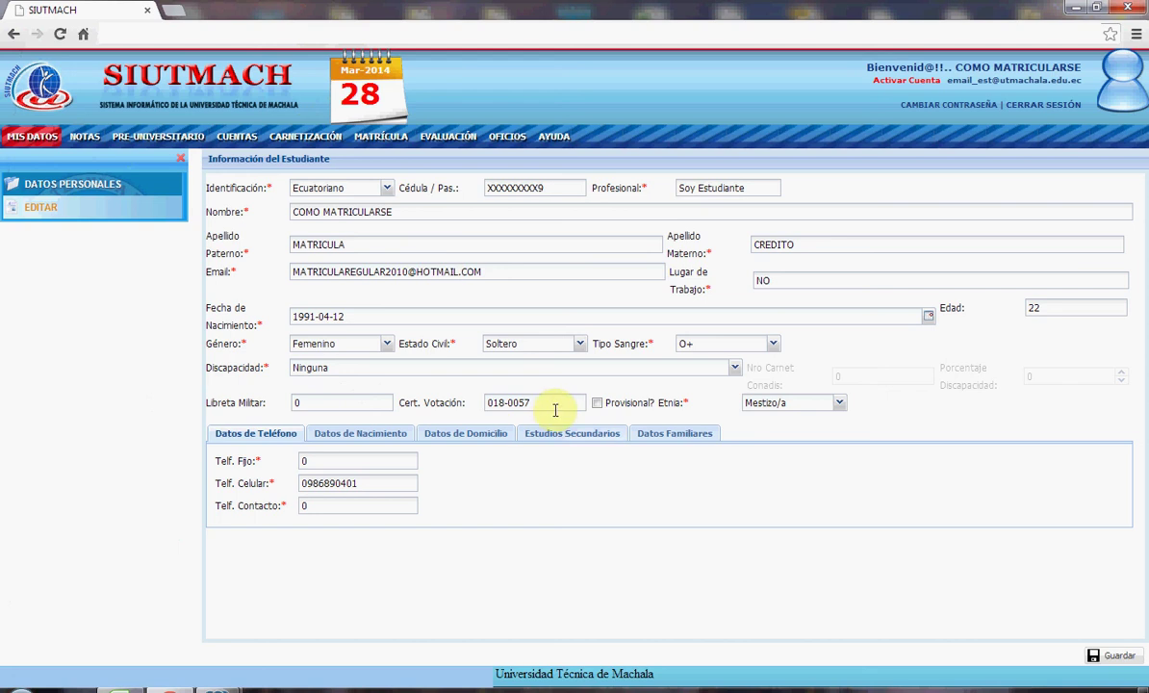
left_click_drag(542, 404, 478, 405)
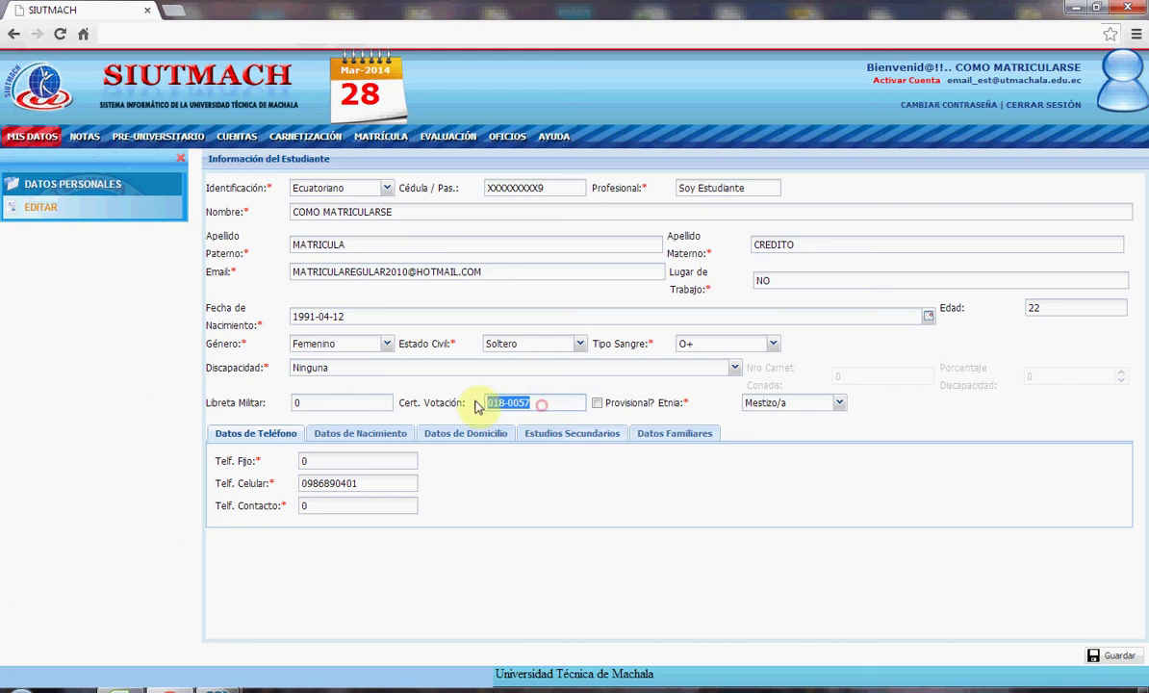
left_click(338, 433)
left_click(463, 434)
left_click(569, 434)
left_click(680, 437)
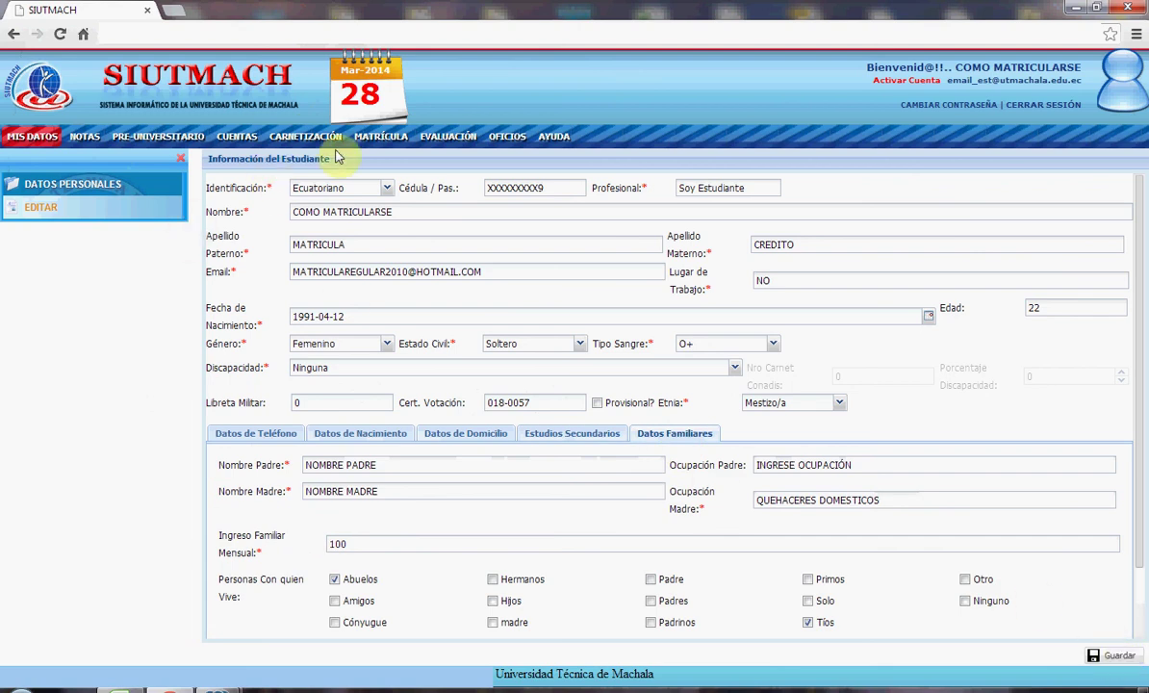
- Reopen the credit 2010-2012 enrollment sheet for period 2014-03-27 and examine its signature area and each subject's assigned parallel
left_click(381, 136)
left_click(81, 207)
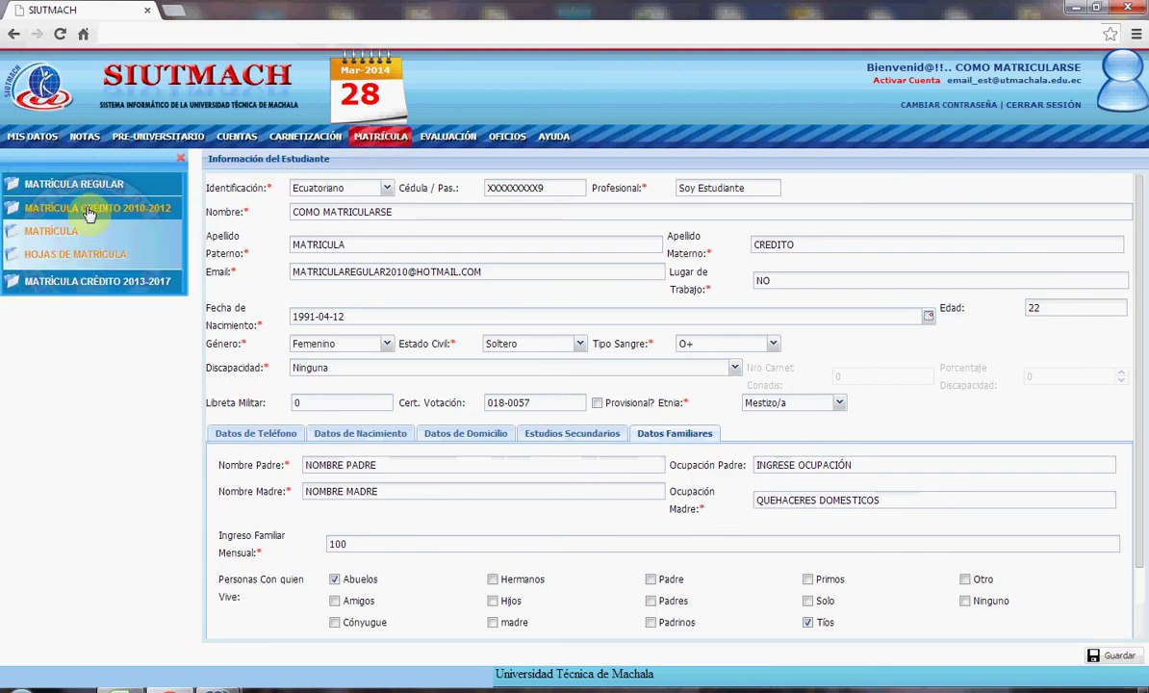
left_click(50, 256)
left_click(48, 279)
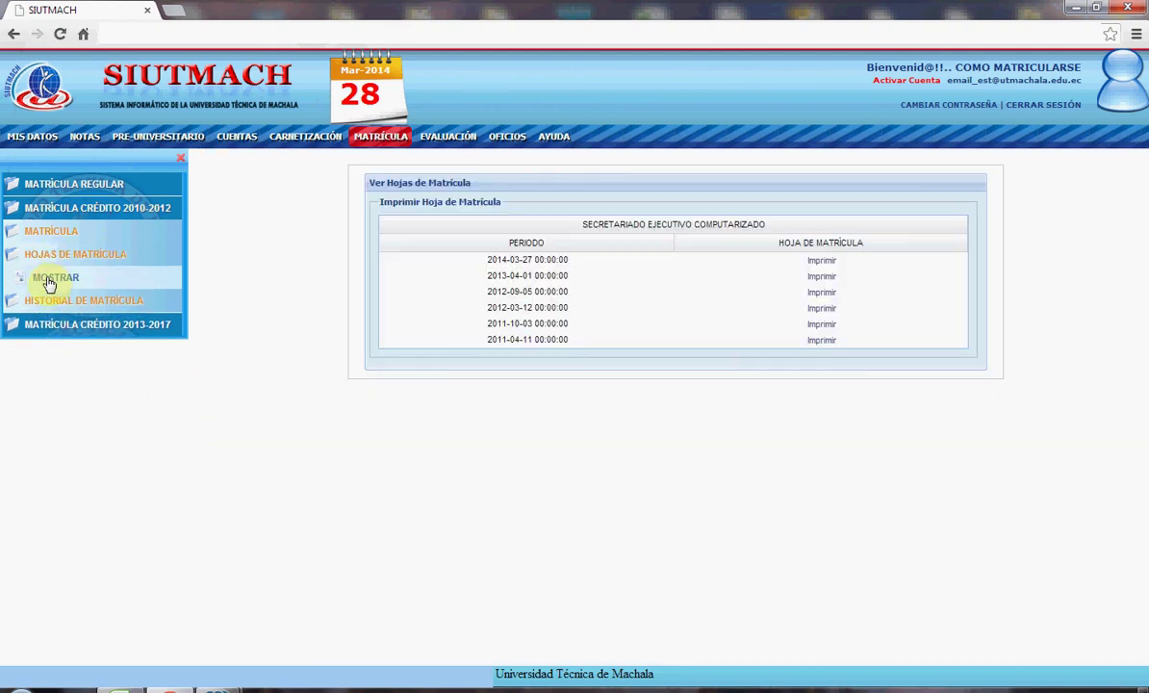
left_click(812, 261)
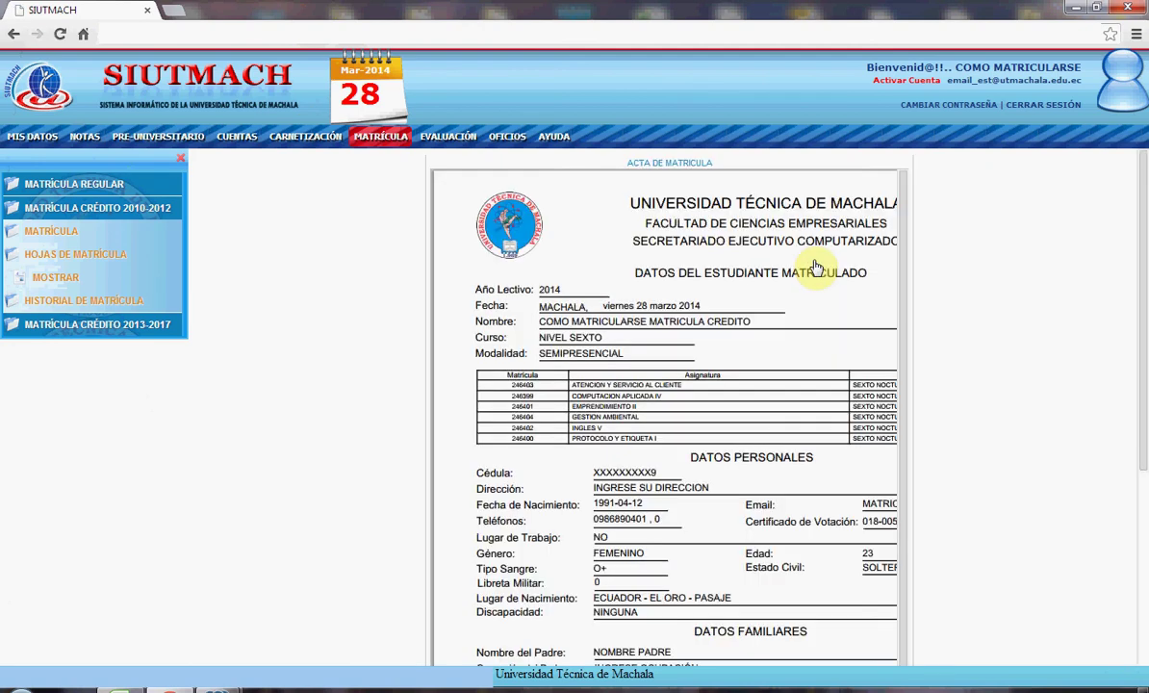
scroll(748, 513, "down", 1)
scroll(744, 519, "down", 3)
left_click_drag(747, 649, 876, 664)
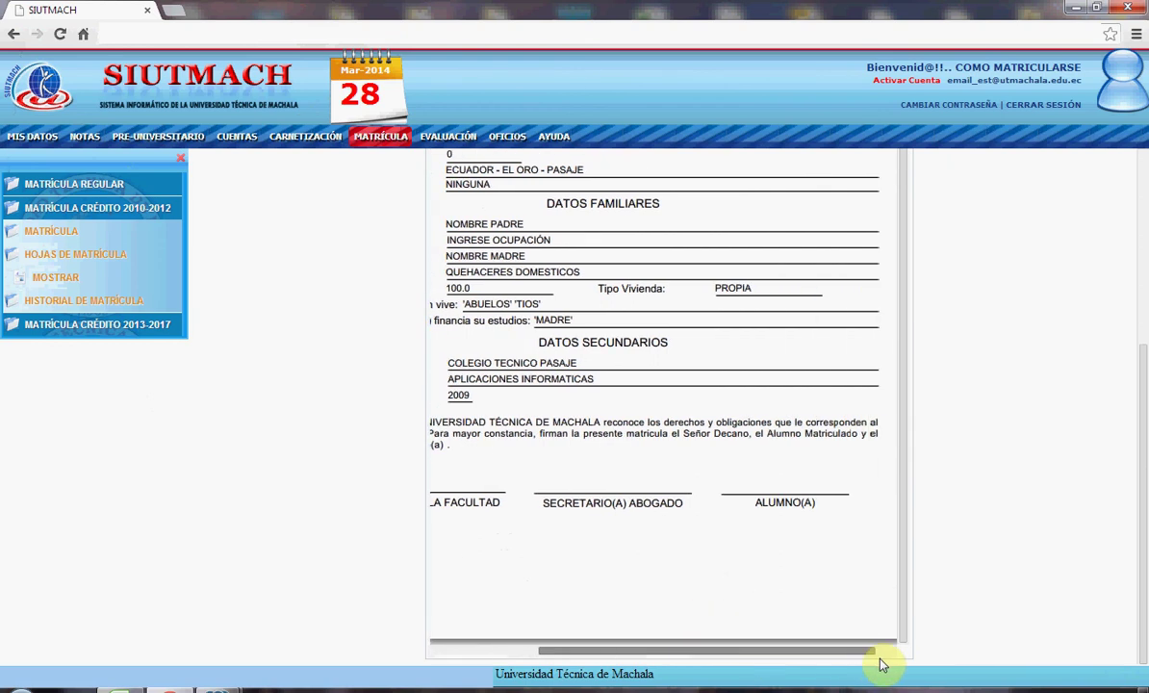
scroll(854, 534, "up", 5)
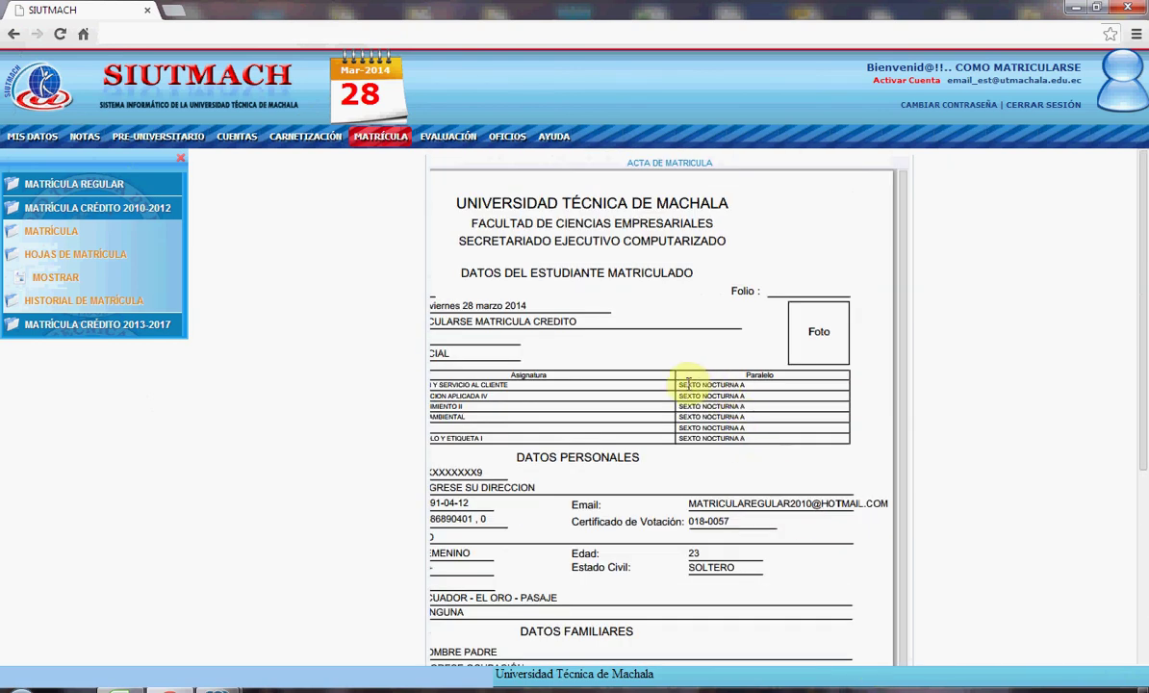
left_click_drag(687, 385, 756, 386)
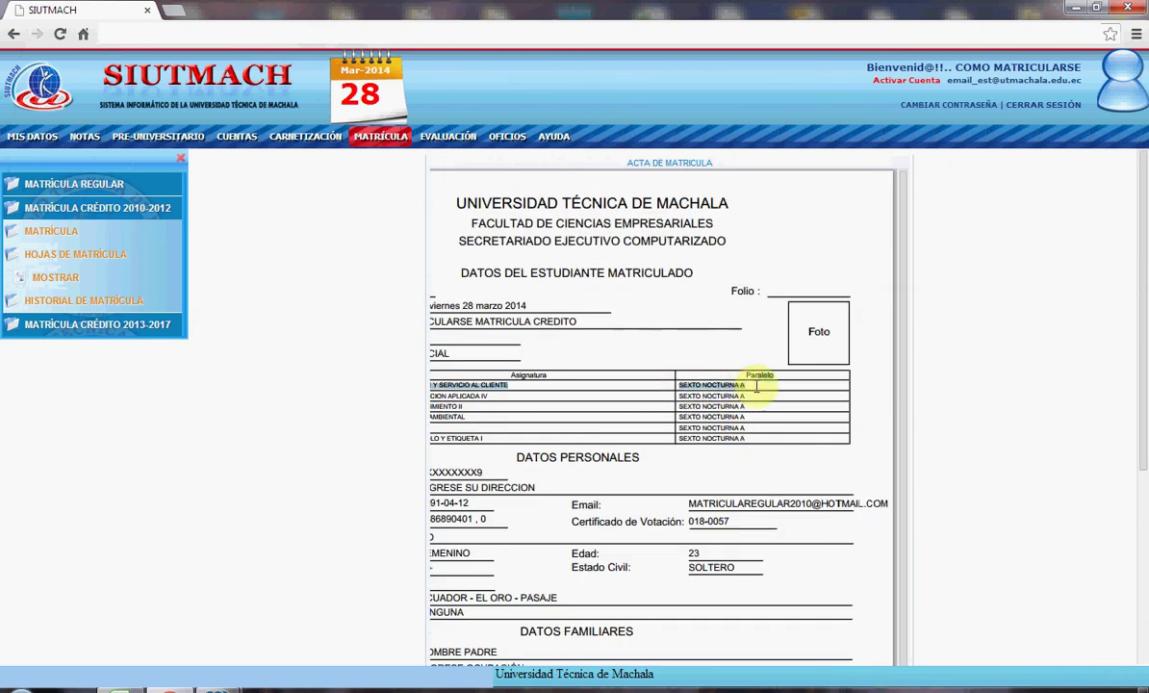
left_click(702, 399)
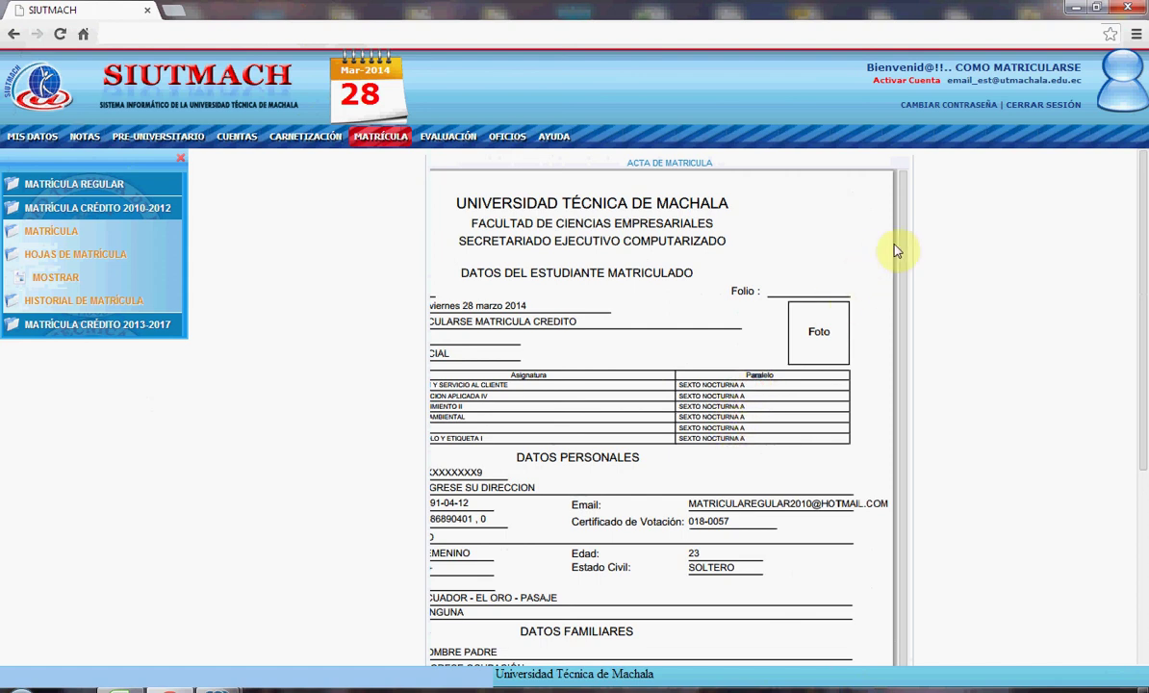
- Log out of the student's session
left_click(1023, 113)
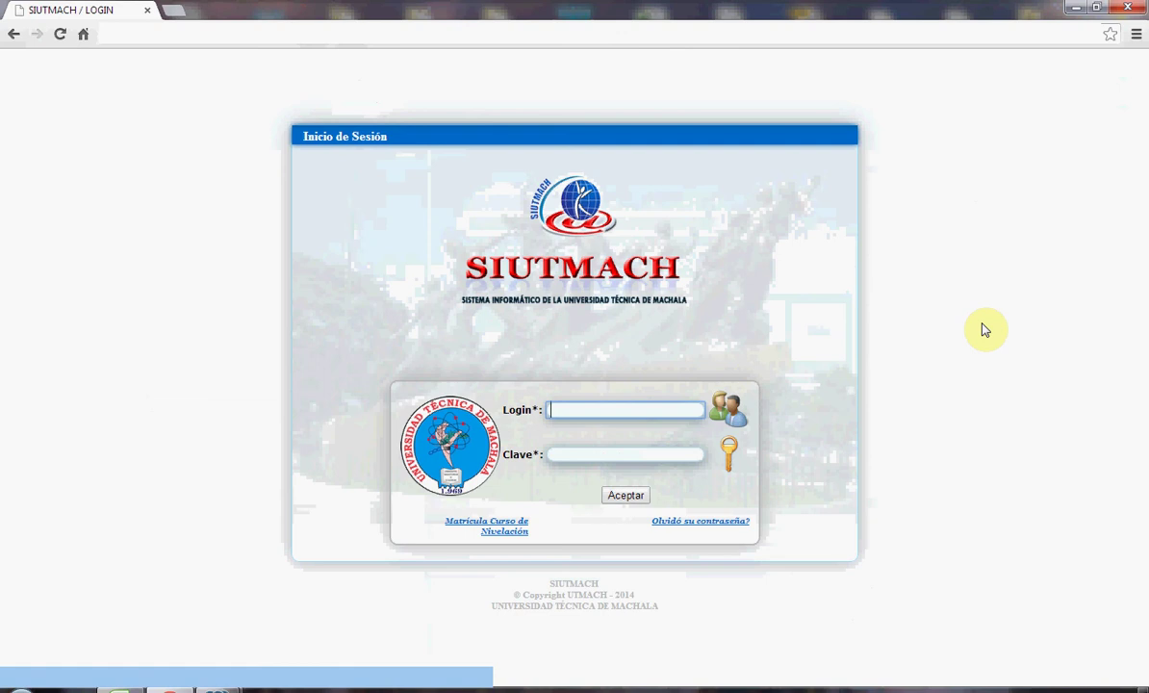